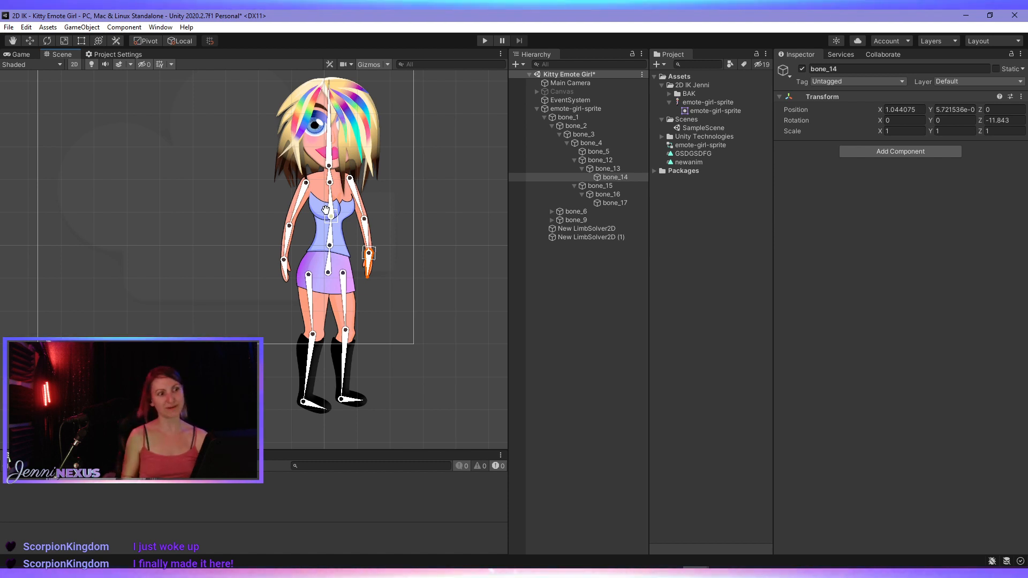
- Try bending the lower-leg bone bone_10 at the knee, and undo the rotation
scroll(374, 312, "up", 3)
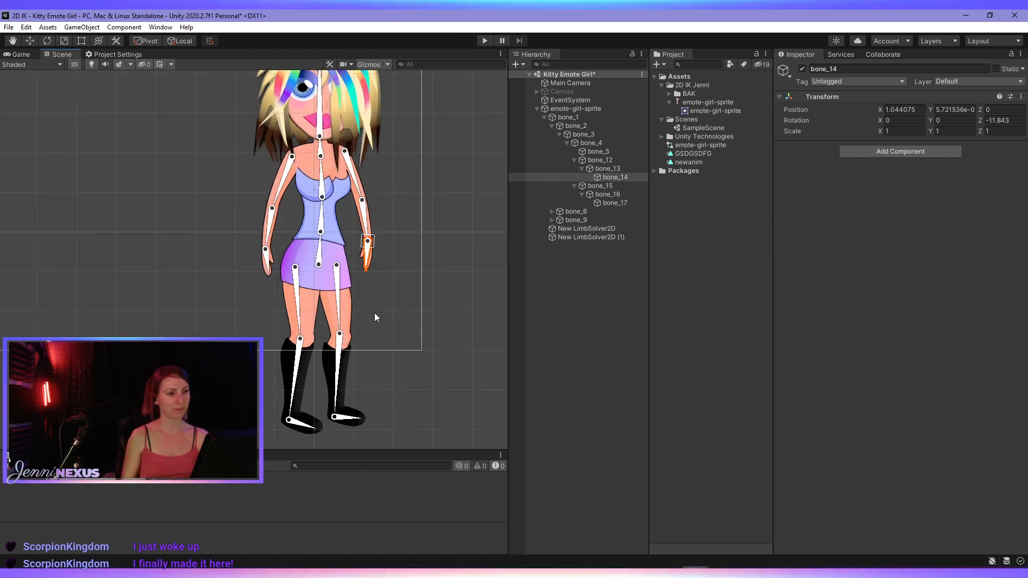
left_click(332, 349)
left_click_drag(332, 349, 273, 343)
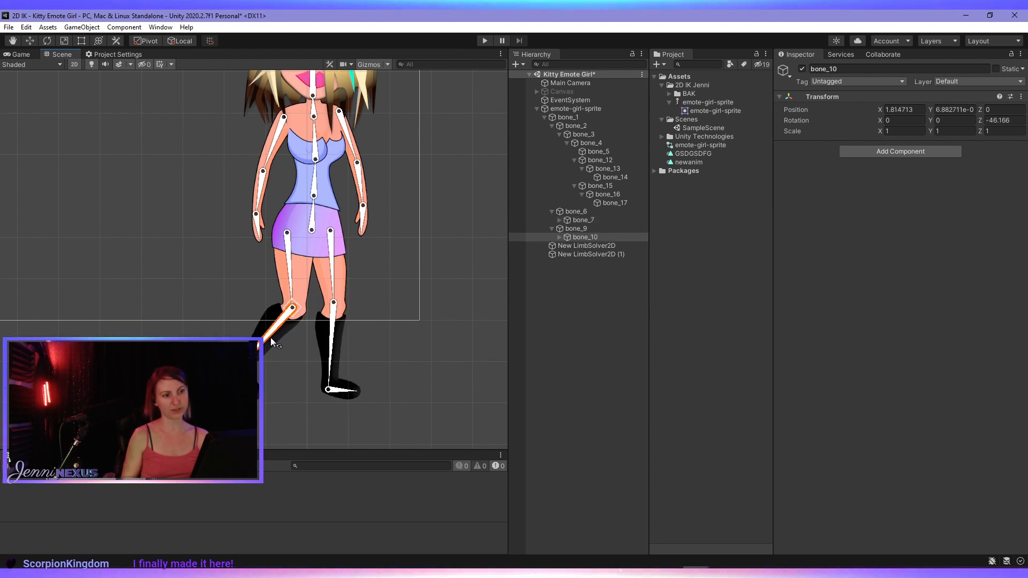
key("ctrl+z")
left_click(289, 281)
left_click_drag(289, 281, 298, 345)
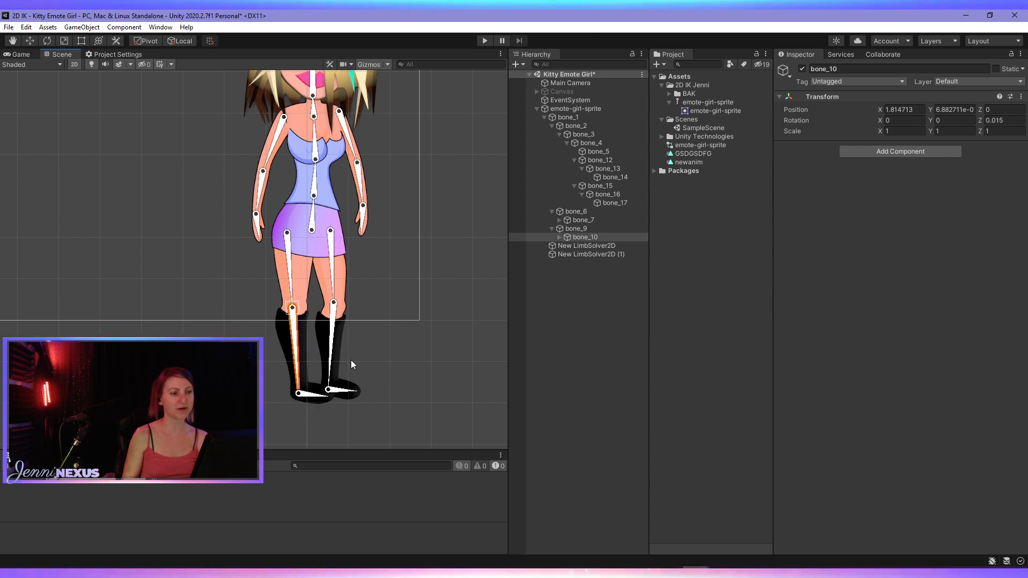
key("ctrl+z")
- Examine the hip area of the rig by selecting thigh bone bone_9 and root bone bone_1 in turn
scroll(328, 300, "down", 7)
middle_click_drag(340, 175, 343, 210)
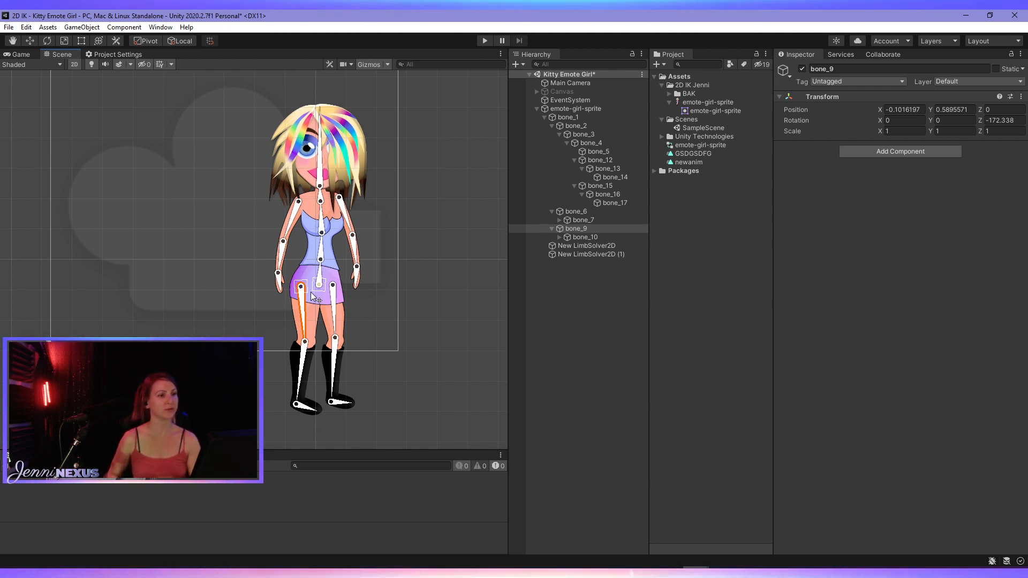
scroll(320, 293, "up", 3)
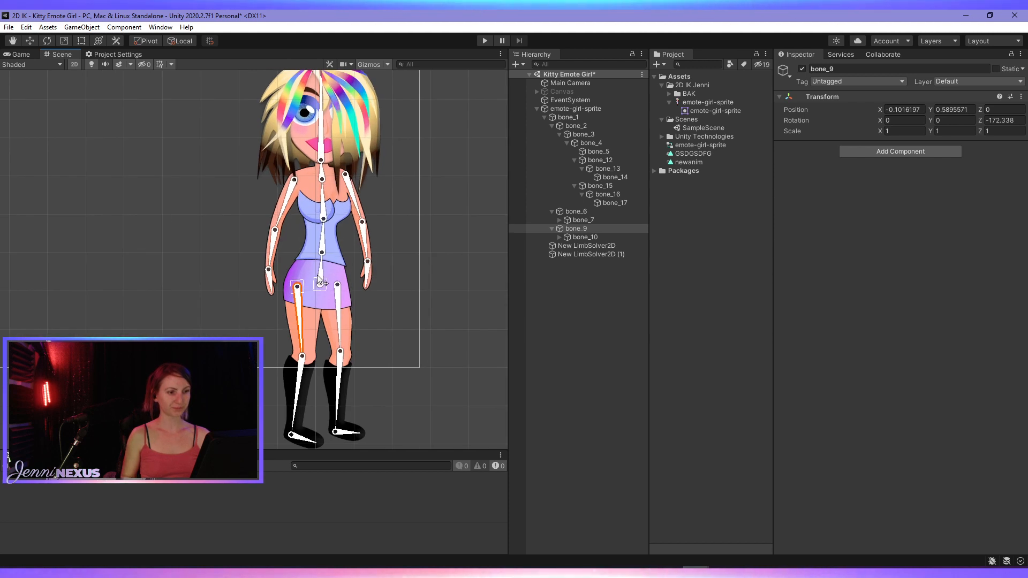
left_click(320, 272)
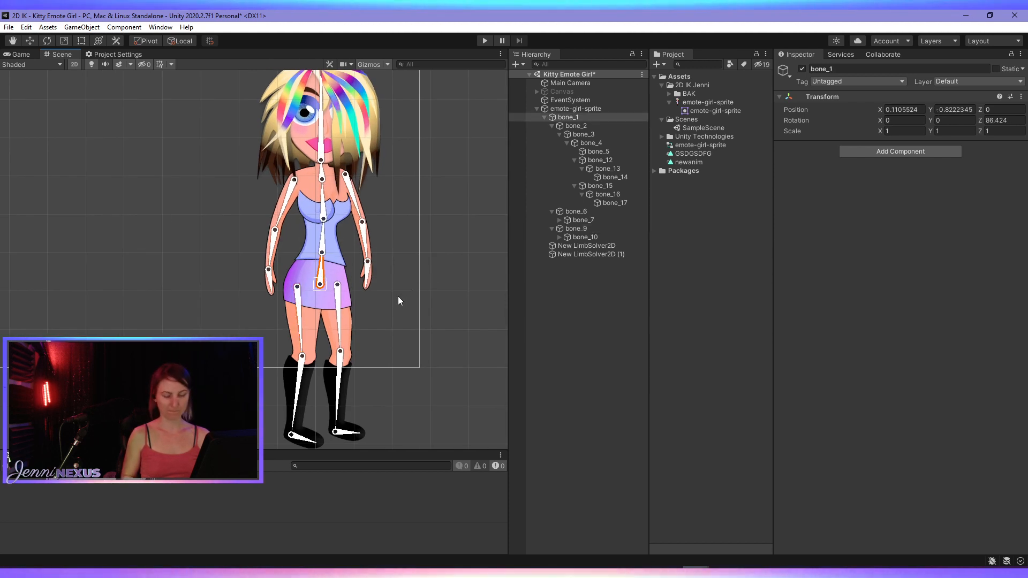
middle_click_drag(428, 340, 402, 305)
- Add a CCD solver to the IK Manager 2D of emote-girl-sprite, using a wider Inspector
left_click(589, 109)
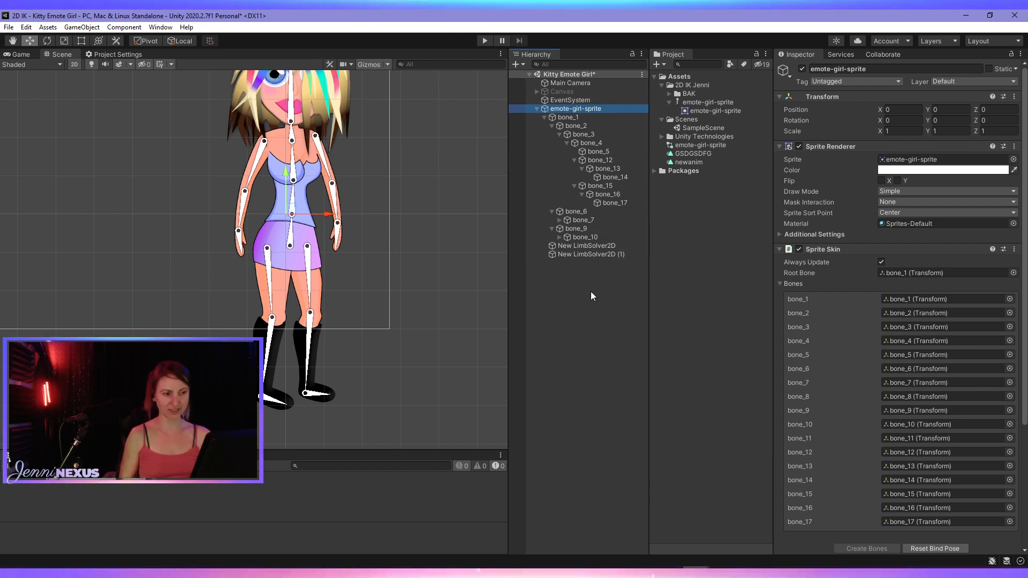
scroll(316, 305, "down", 2)
scroll(317, 289, "down", 3)
scroll(316, 275, "up", 3)
scroll(311, 279, "down", 3)
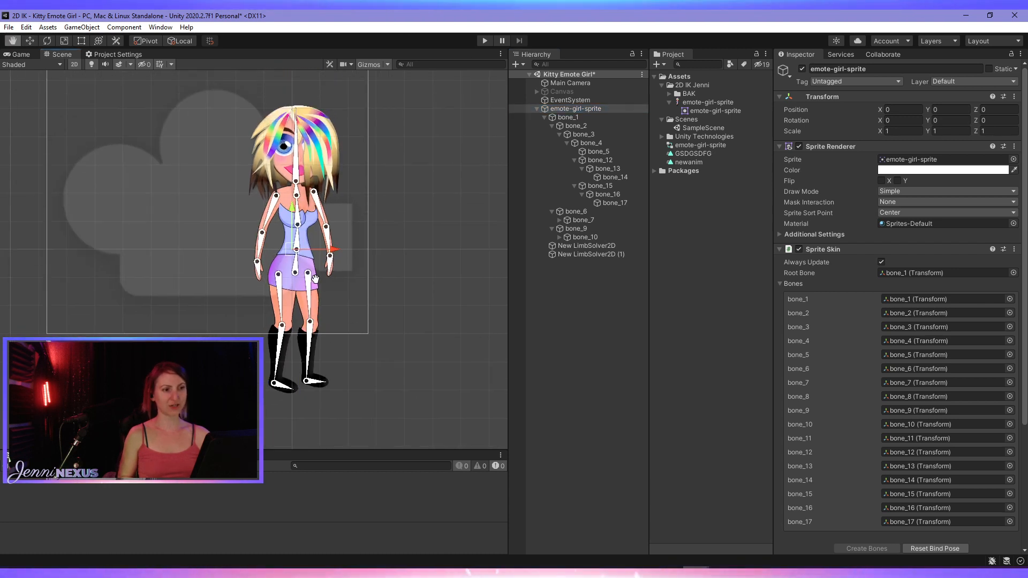
scroll(316, 280, "up", 1)
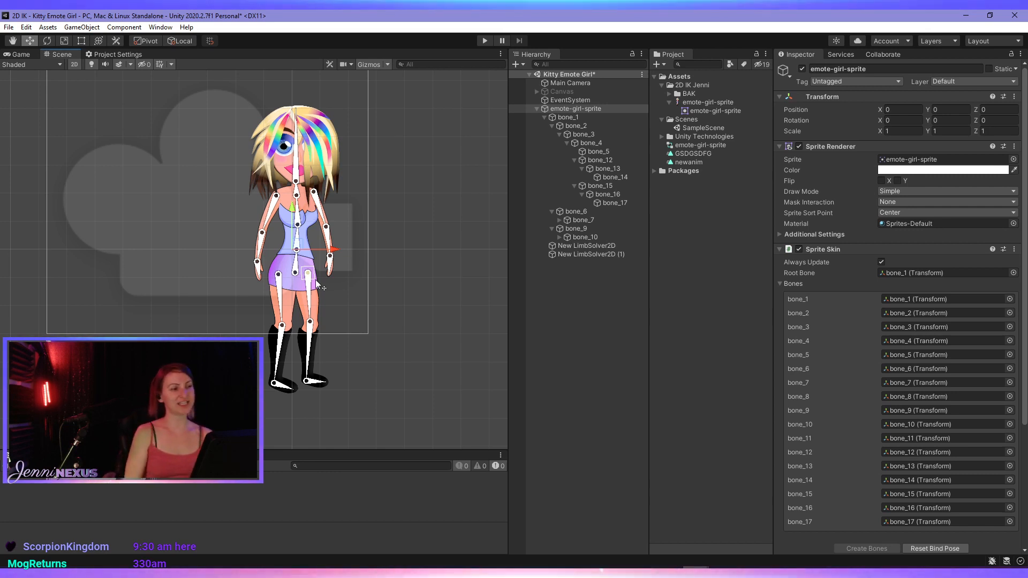
left_click_drag(773, 242, 720, 243)
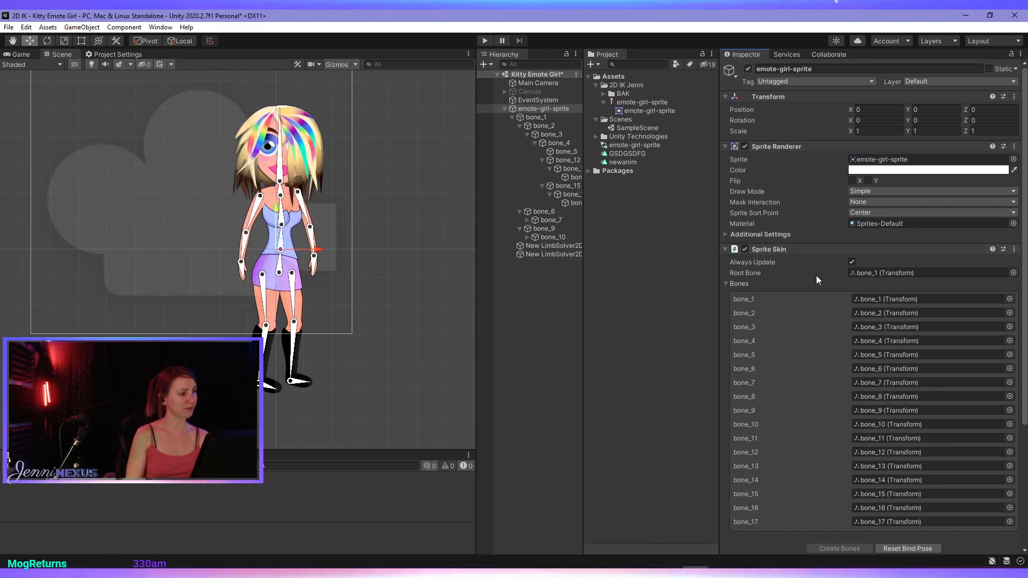
scroll(814, 301, "down", 4)
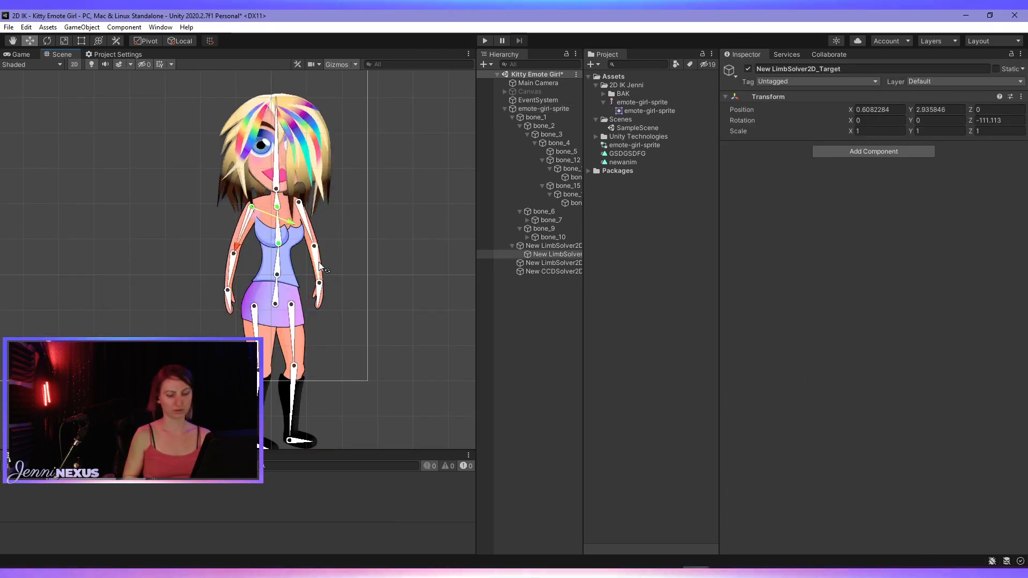
- Try moving New LimbSolver2D_Target at the shoulder to test the solver, and undo the move
key("e")
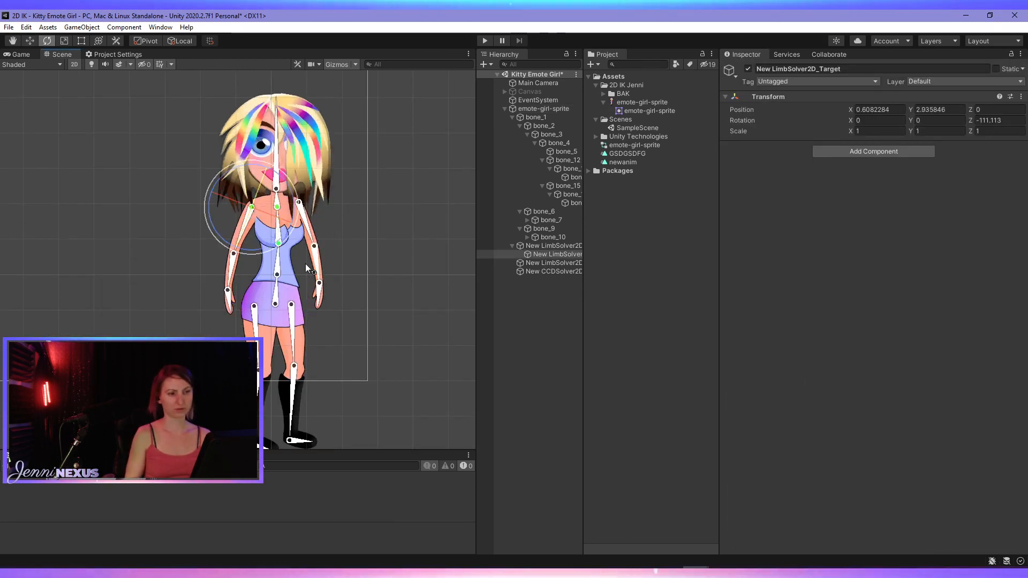
left_click_drag(257, 250, 300, 278)
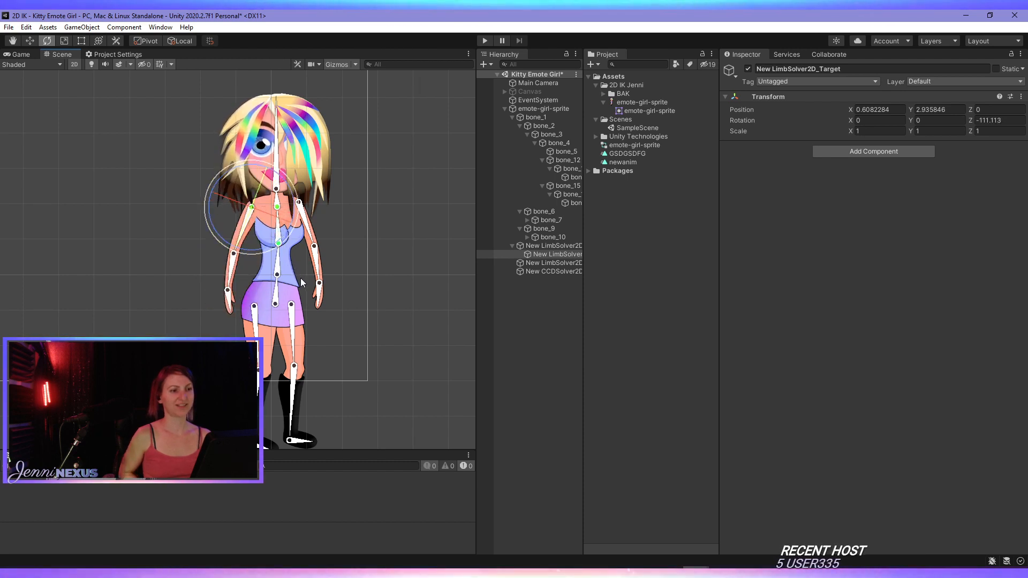
left_click(547, 254)
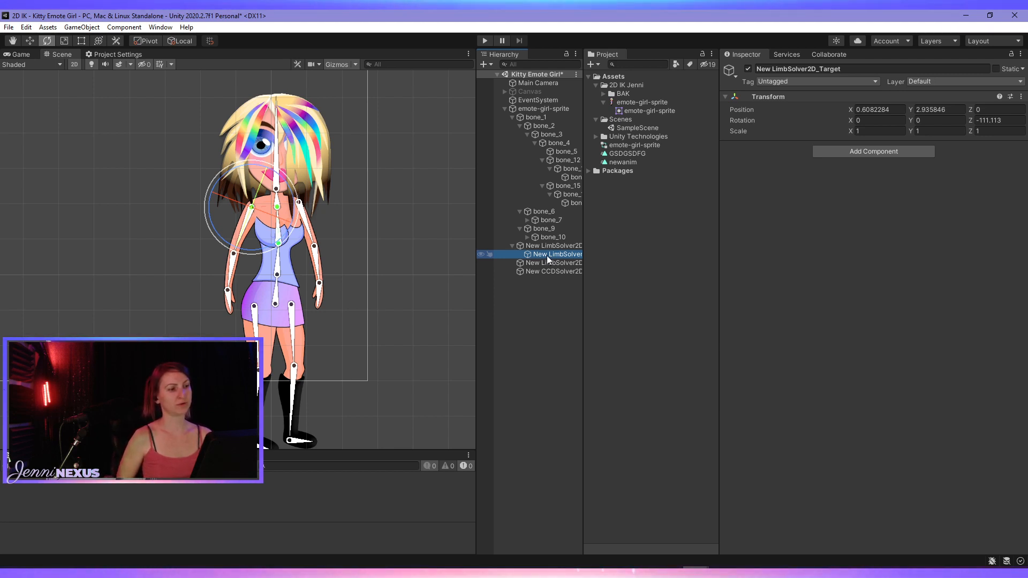
key("w")
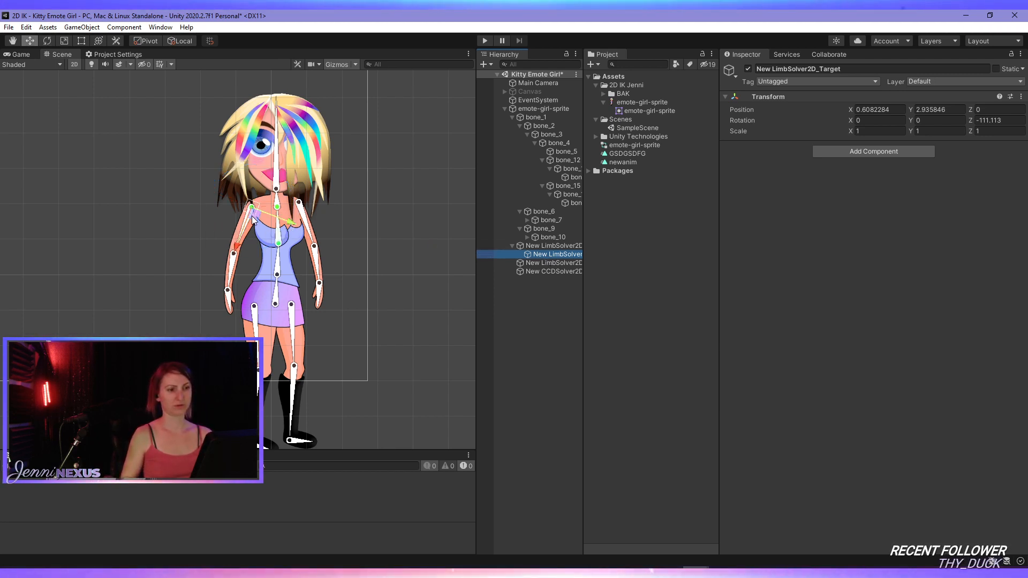
mouse_move(253, 219)
left_mouse_down()
mouse_move(250, 251)
mouse_move(253, 224)
left_mouse_up()
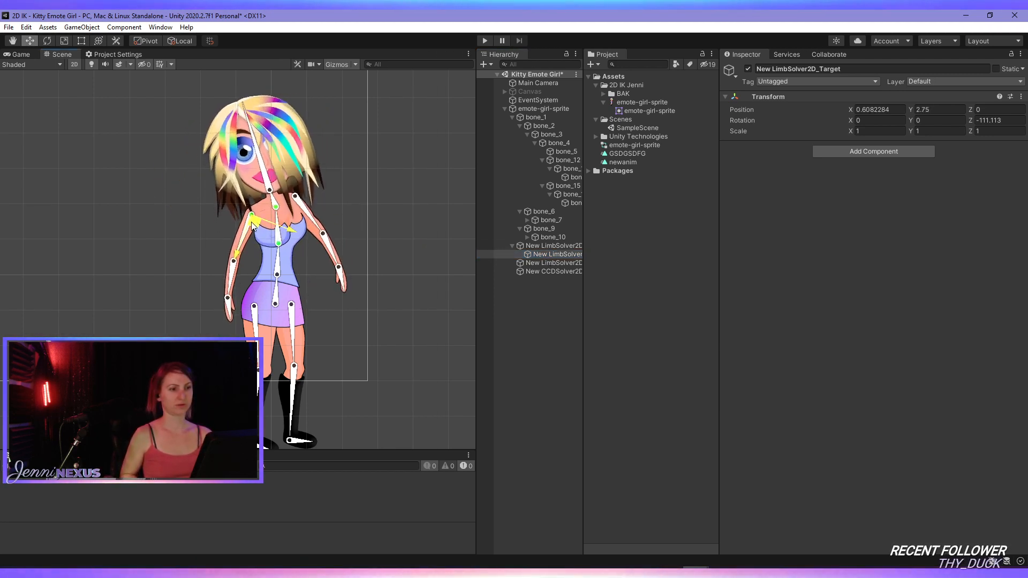
key("ctrl+z")
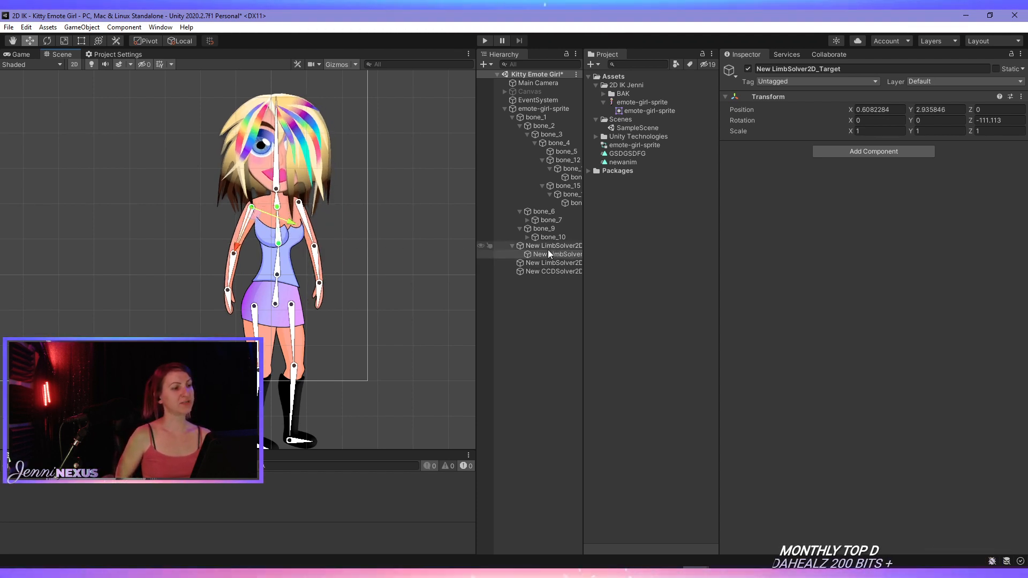
- Give New LimbSolver2D a new target at the wrist and delete the old New LimbSolver2D_Target at the shoulder
left_click(548, 247)
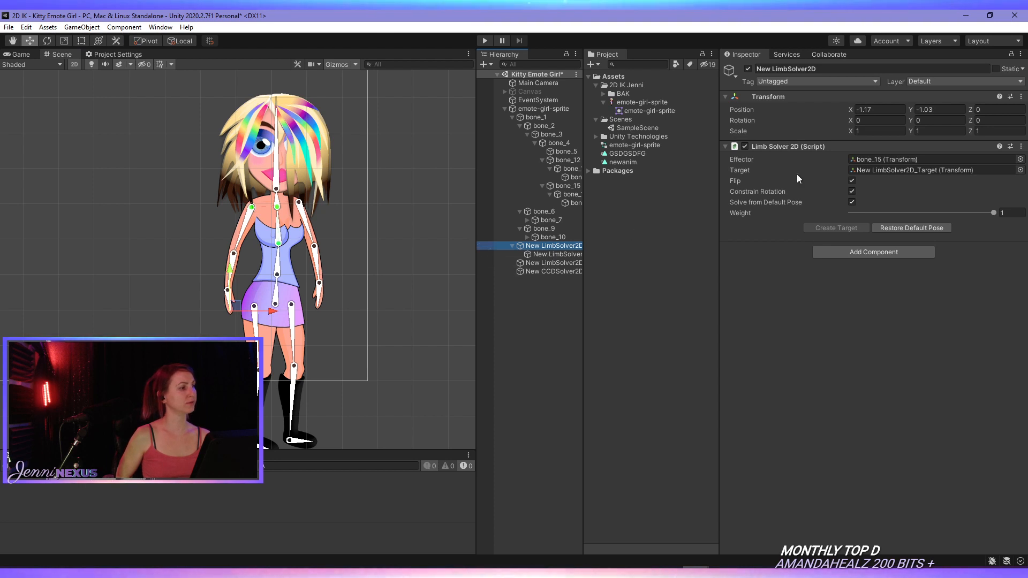
left_click(973, 173)
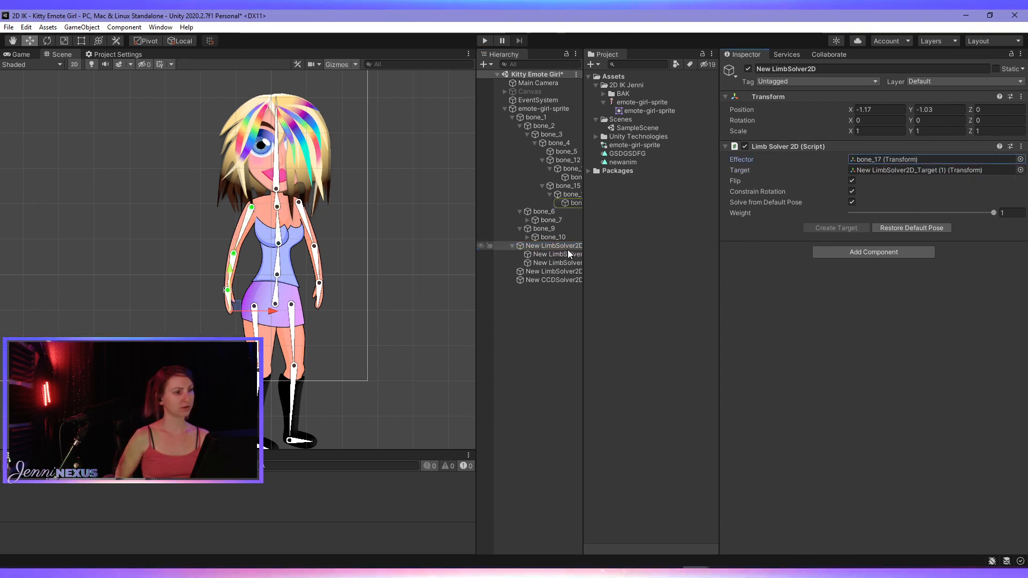
left_click(568, 253)
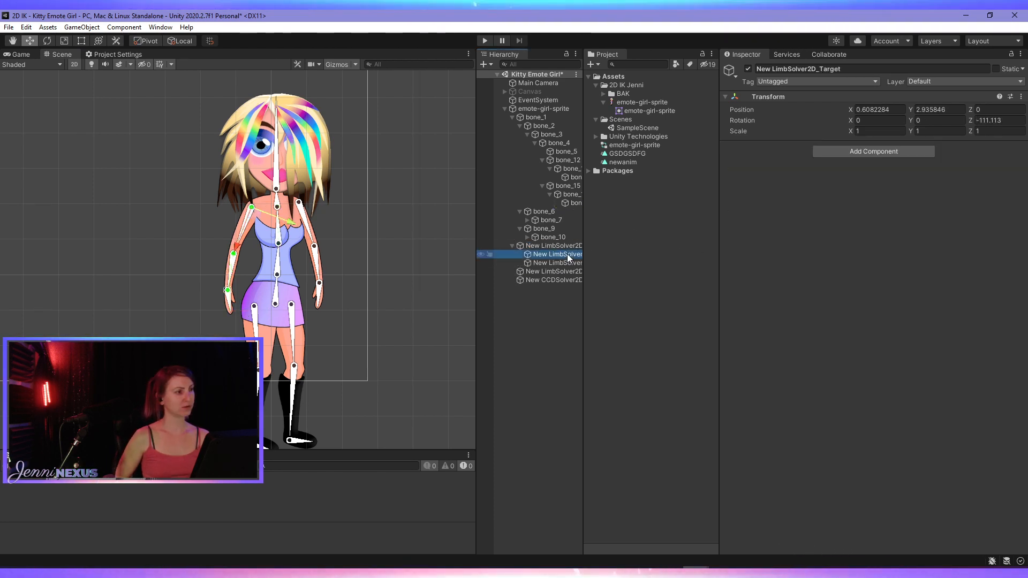
left_click(569, 271)
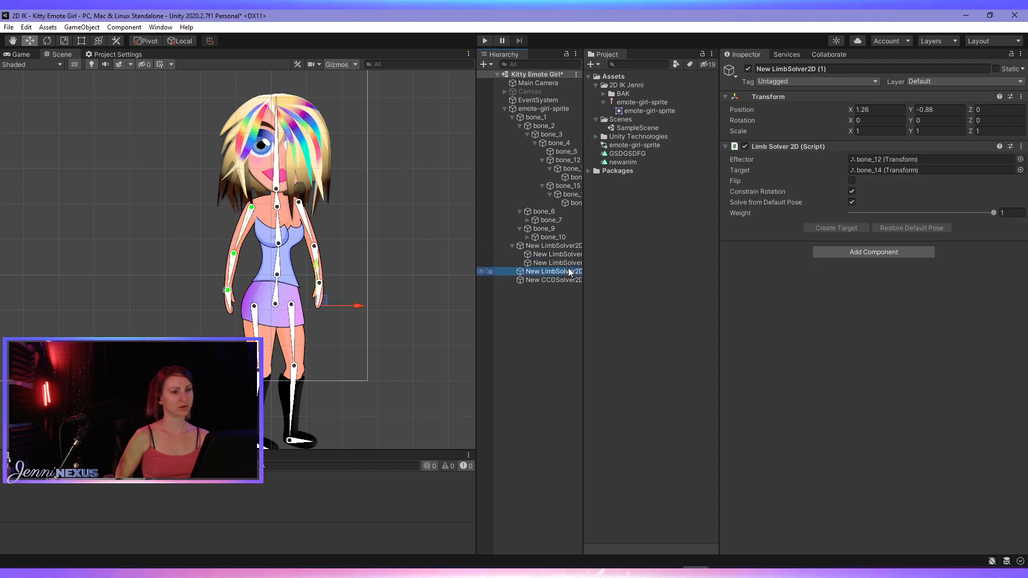
left_click(567, 263)
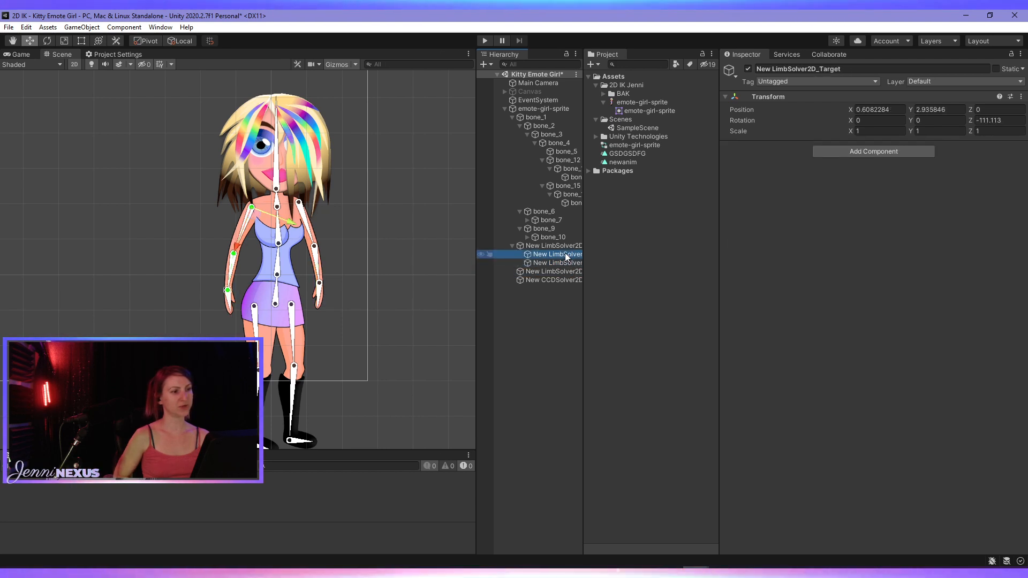
key("Delete")
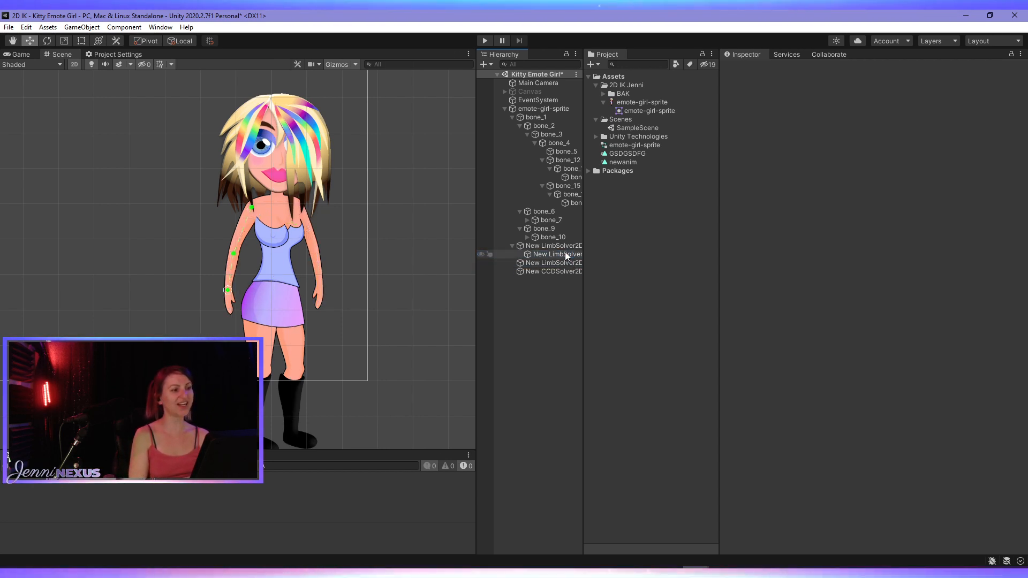
- Try moving New LimbSolver2D_Target (1) to about X -0.58, Y 0.97 to bend the arm, and undo the move
left_click(566, 255)
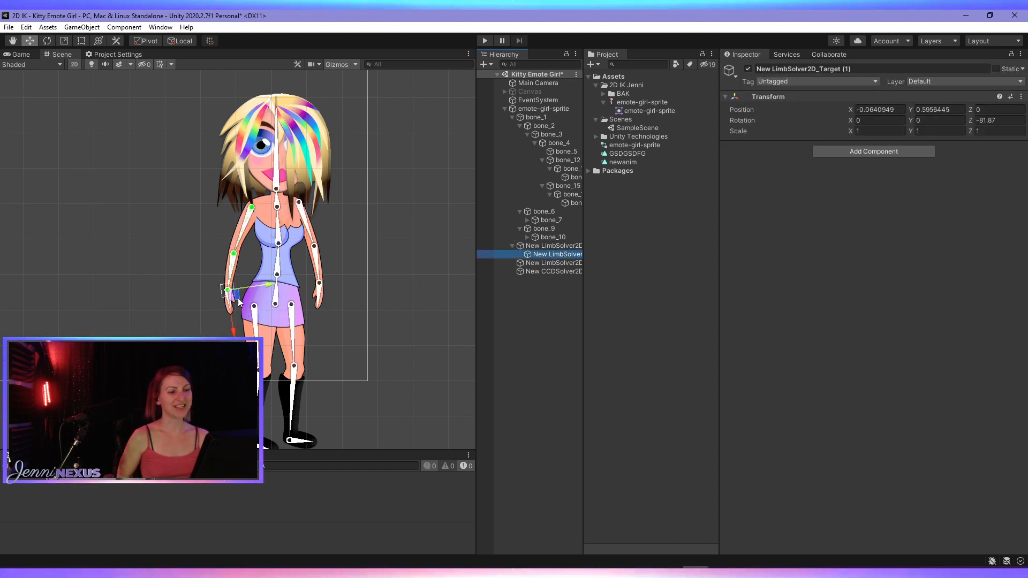
left_click_drag(238, 298, 220, 283)
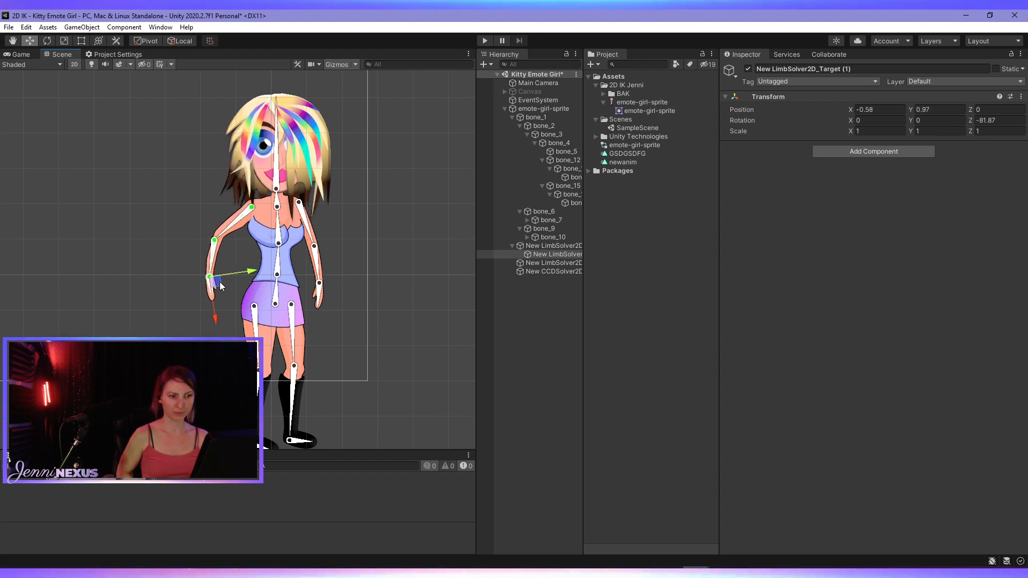
key("ctrl+z")
scroll(263, 299, "up", 3)
scroll(262, 292, "up", 5)
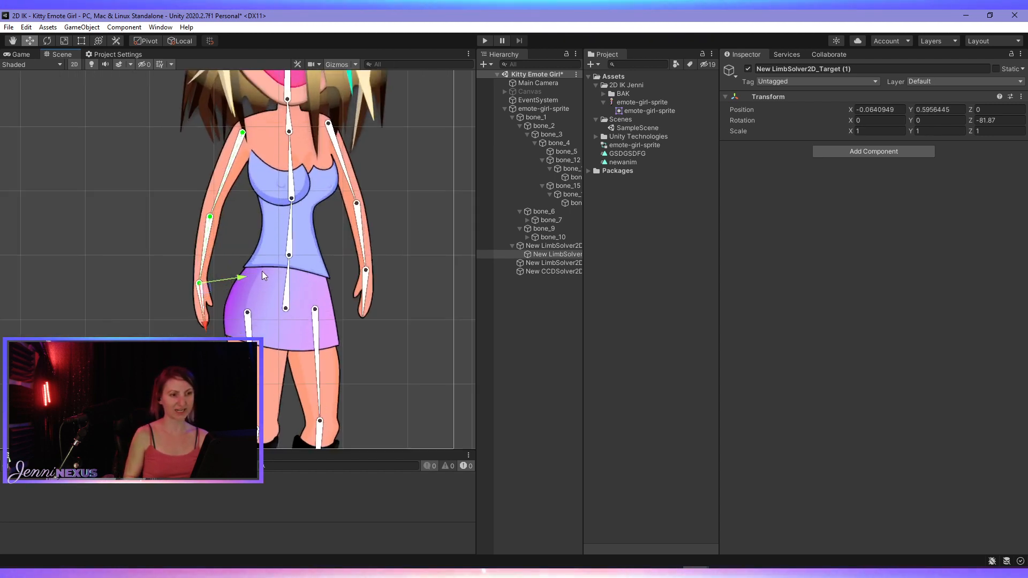
scroll(263, 262, "down", 5)
middle_click_drag(257, 237, 270, 265)
mouse_move(239, 315)
left_mouse_down()
mouse_move(214, 281)
mouse_move(236, 300)
mouse_move(209, 292)
mouse_move(239, 313)
mouse_move(204, 295)
mouse_move(245, 300)
mouse_move(215, 293)
mouse_move(243, 279)
mouse_move(223, 300)
mouse_move(239, 318)
left_mouse_up()
middle_click_drag(351, 332, 319, 290)
scroll(320, 290, "down", 1)
- Set the effector of New LimbSolver2D (1) to bone_14 and create a target for it
left_click(562, 263)
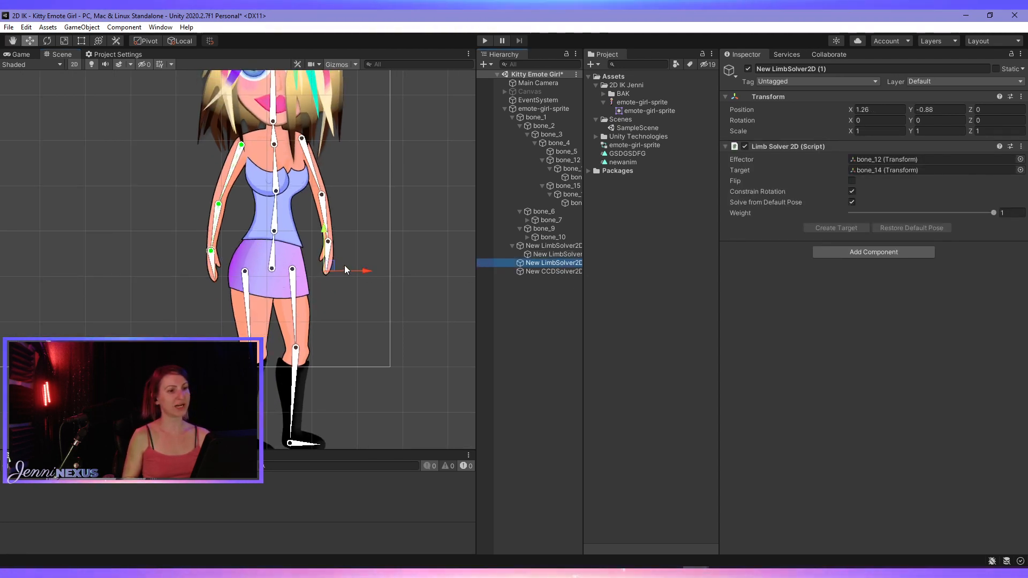
left_click(328, 253)
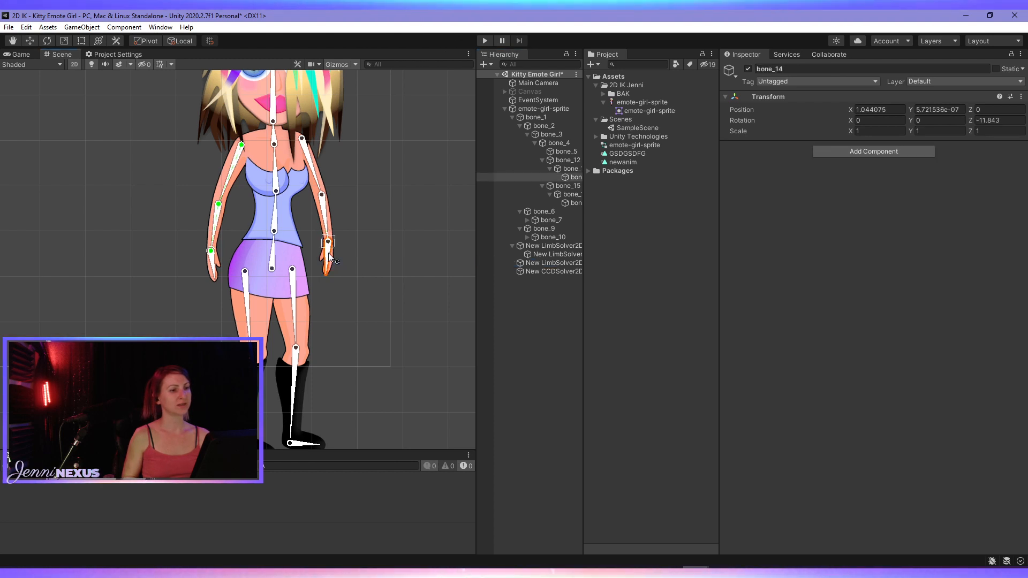
left_click(556, 263)
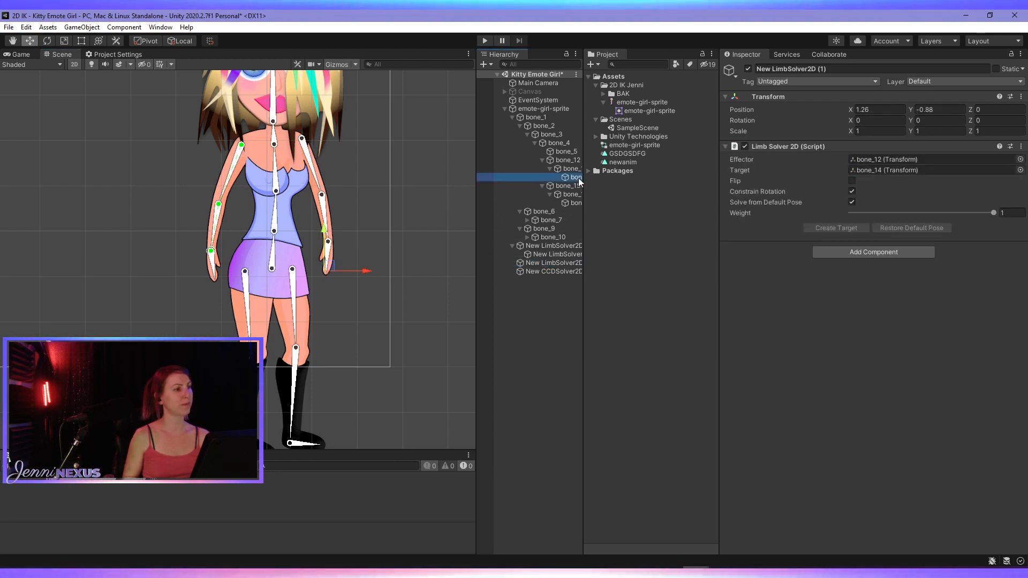
left_click_drag(846, 163, 887, 159)
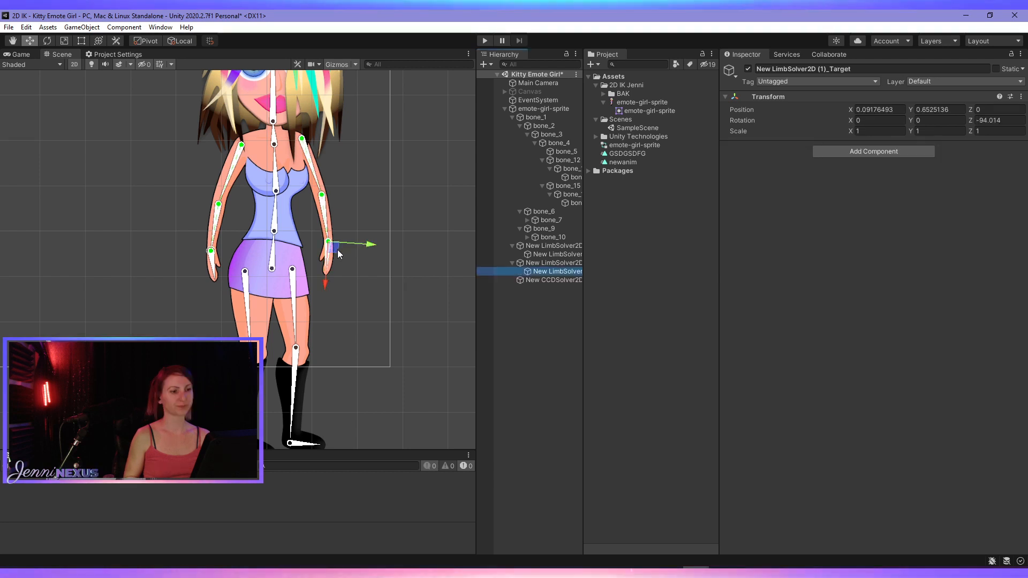
- Try moving the wrist target of New LimbSolver2D (1), and widen the Scene view to show the whole character
mouse_move(332, 250)
left_mouse_down()
mouse_move(347, 247)
mouse_move(348, 226)
mouse_move(336, 245)
mouse_move(345, 227)
mouse_move(352, 235)
mouse_move(326, 224)
mouse_move(361, 235)
mouse_move(335, 226)
mouse_move(361, 218)
mouse_move(319, 232)
mouse_move(321, 255)
mouse_move(323, 216)
mouse_move(350, 227)
mouse_move(342, 239)
left_mouse_up()
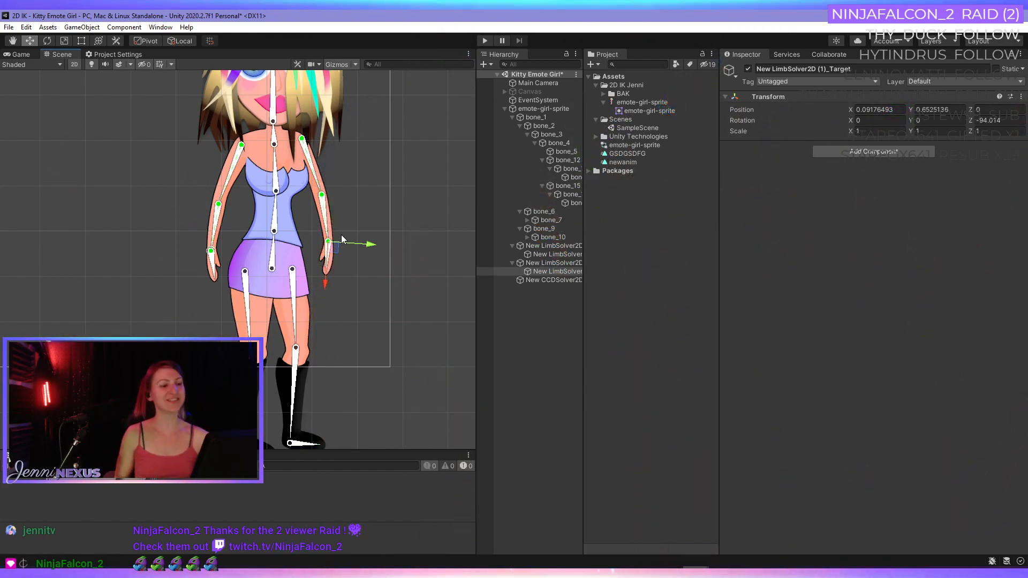
scroll(302, 289, "down", 3)
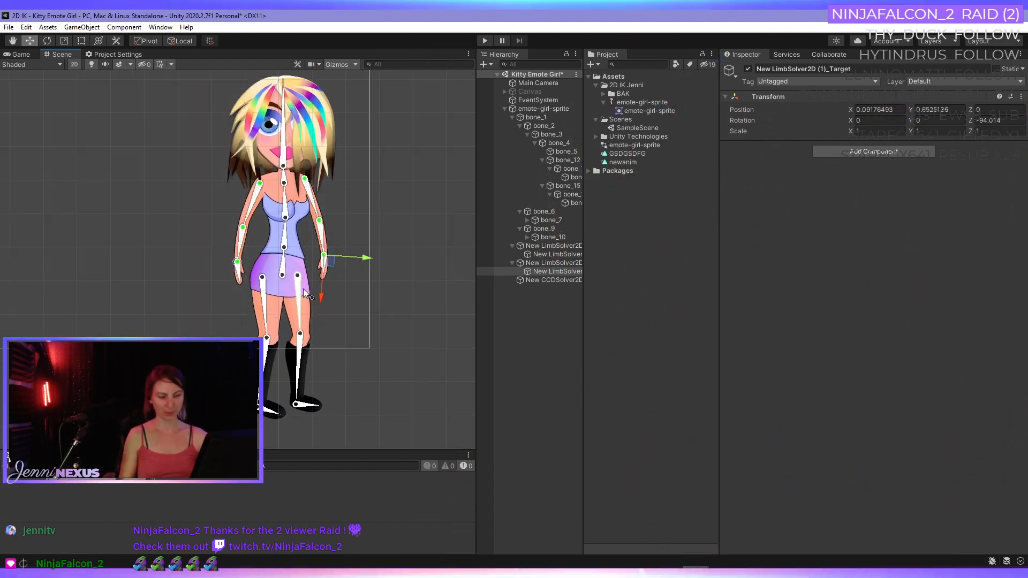
scroll(303, 288, "up", 3)
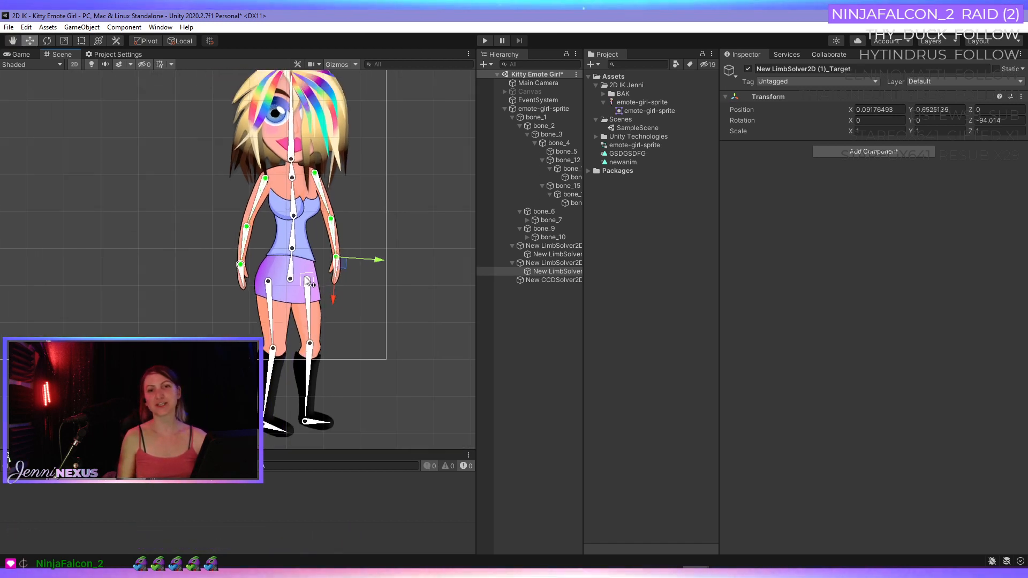
middle_click_drag(336, 274, 372, 266)
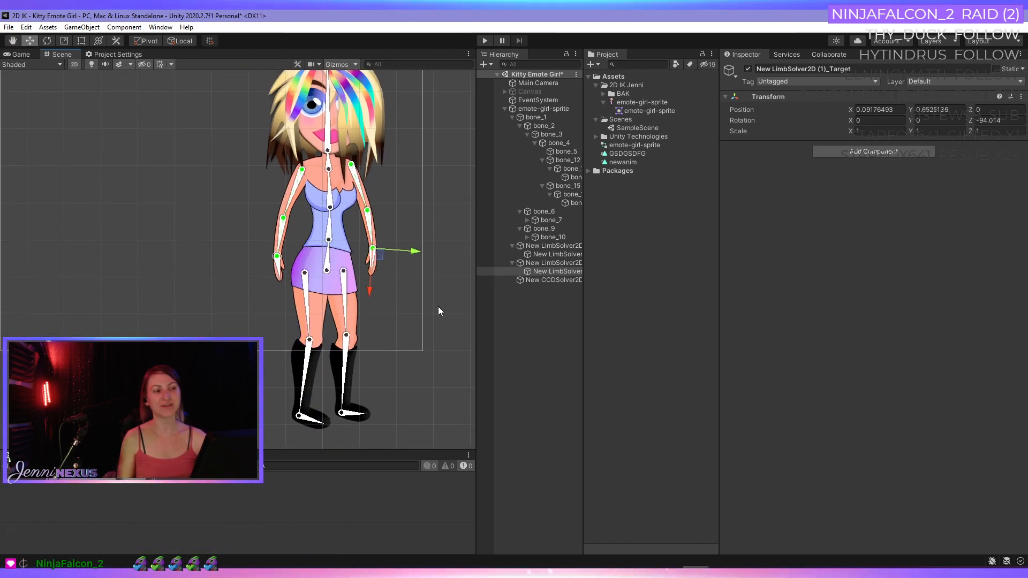
left_click_drag(474, 351, 602, 347)
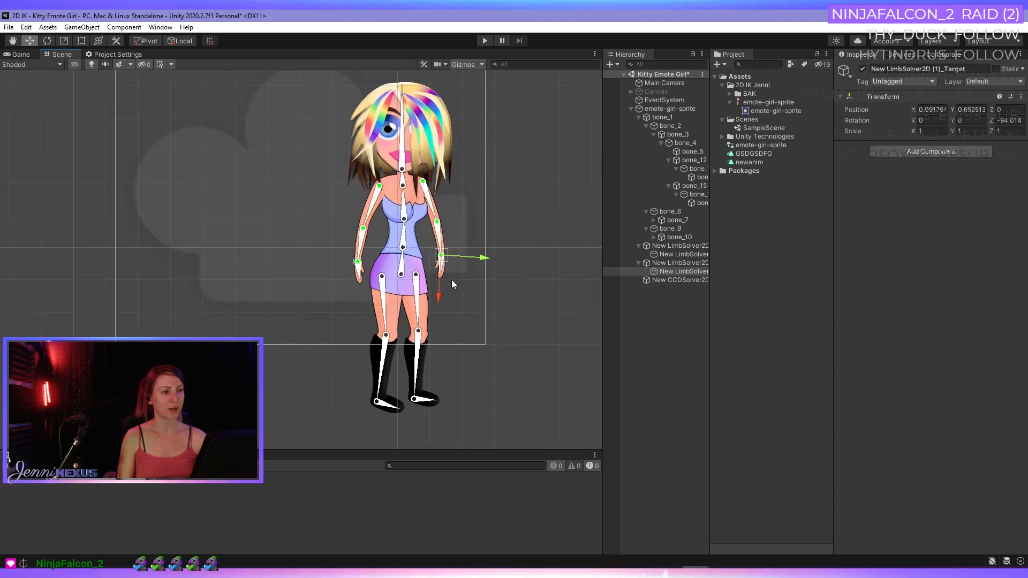
mouse_move(451, 280)
middle_mouse_down()
mouse_move(449, 291)
mouse_move(450, 281)
middle_mouse_up()
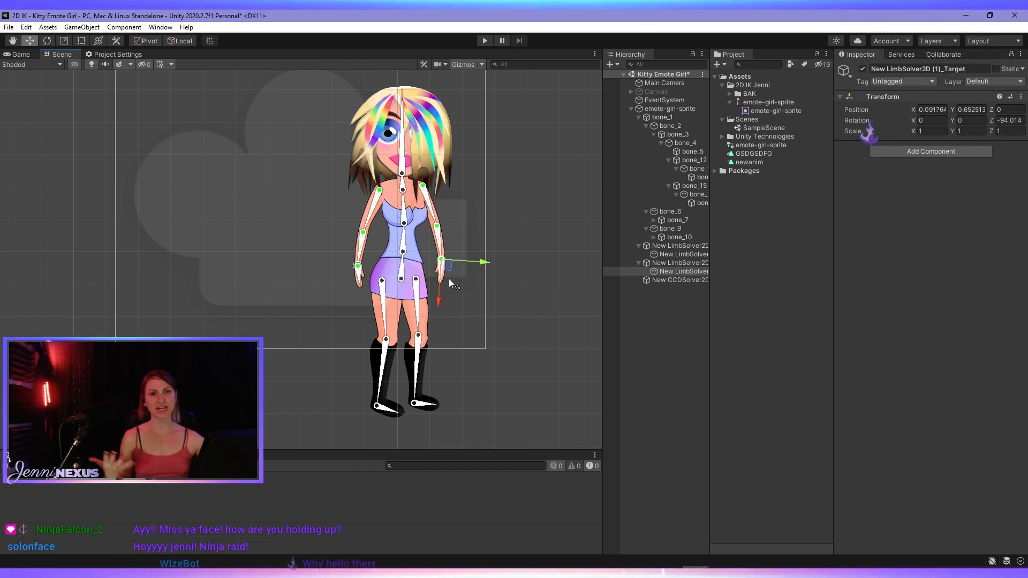
- Try bending the arm by moving New LimbSolver2D (1)_Target to about X -0.04, Y 1.01, and undo the move
scroll(452, 218, "up", 3)
scroll(452, 217, "down", 1)
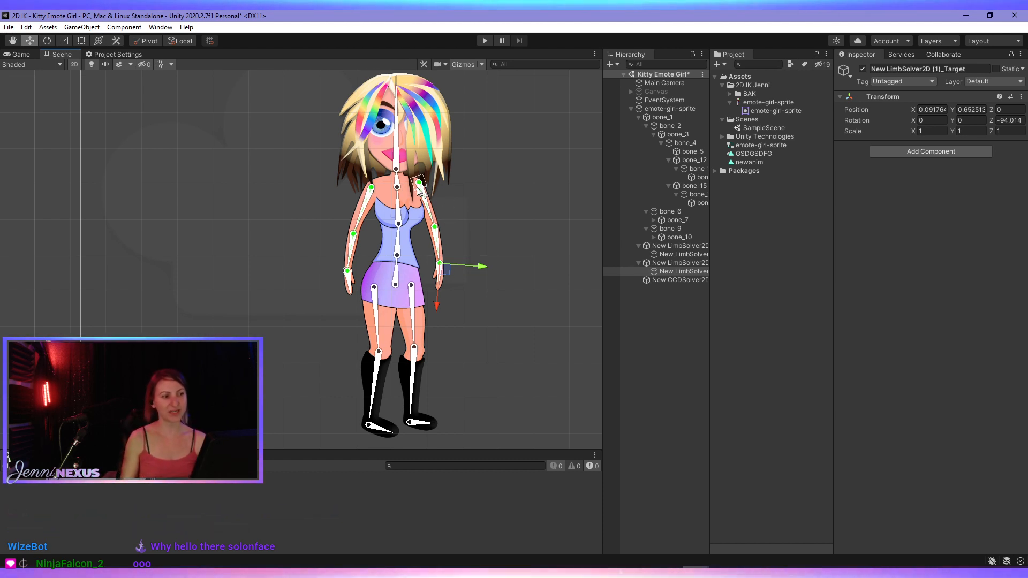
middle_click_drag(421, 258, 413, 257)
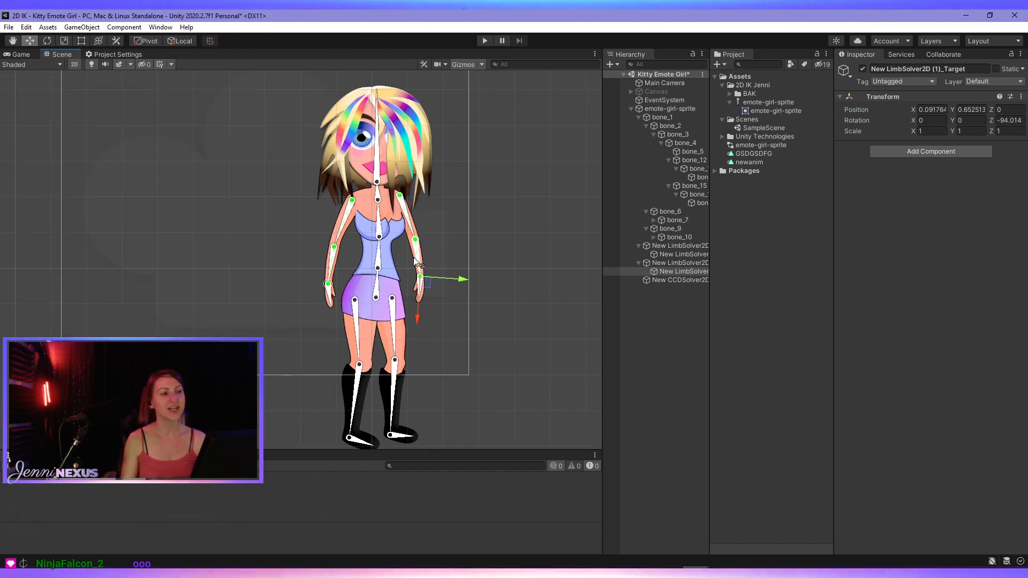
middle_click_drag(347, 281, 322, 236)
key("w")
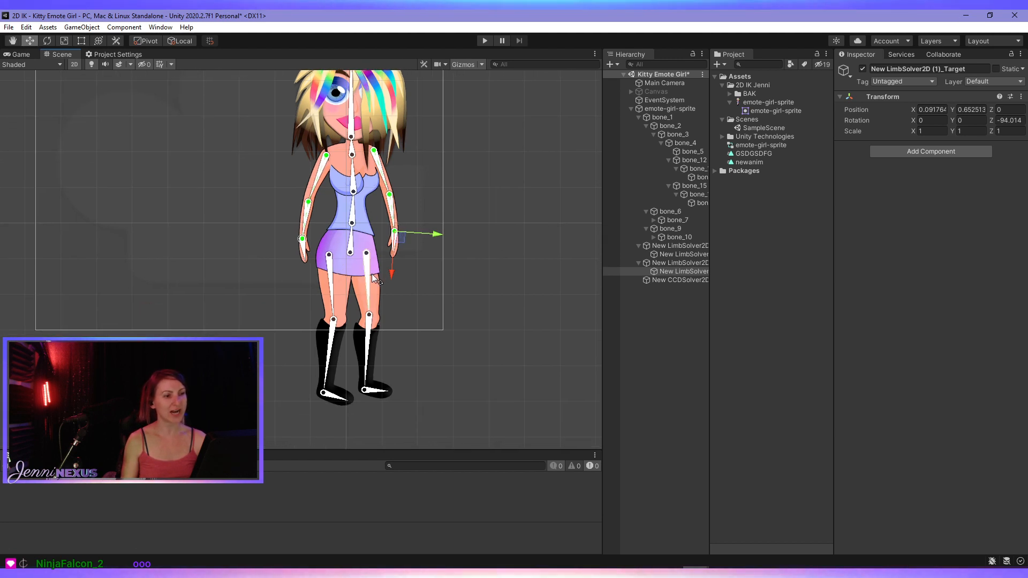
scroll(397, 234, "up", 5)
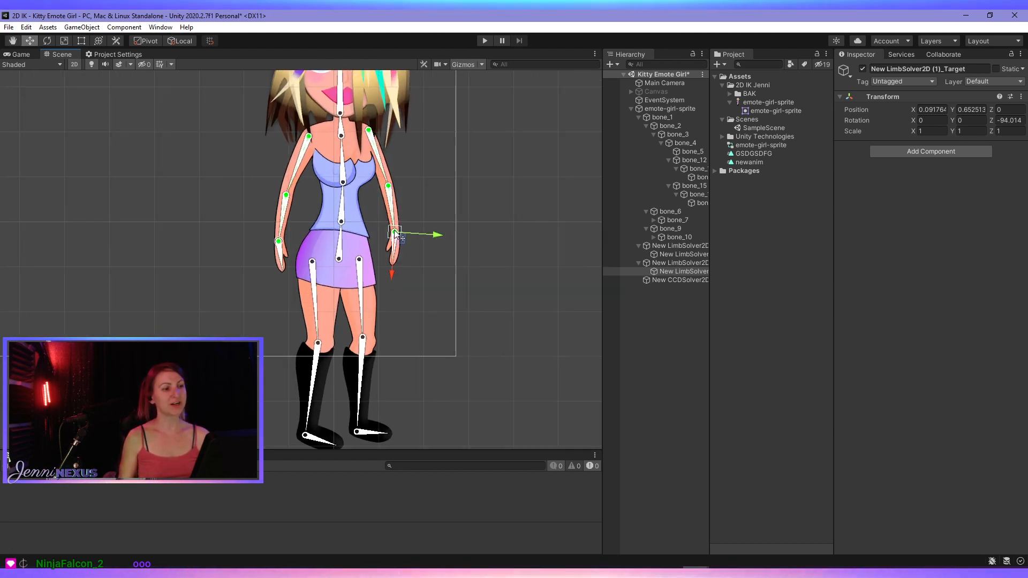
middle_click_drag(412, 220, 441, 302)
mouse_move(429, 328)
left_mouse_down()
mouse_move(438, 297)
mouse_move(431, 315)
mouse_move(431, 300)
mouse_move(440, 312)
mouse_move(428, 312)
mouse_move(442, 313)
mouse_move(428, 309)
left_mouse_up()
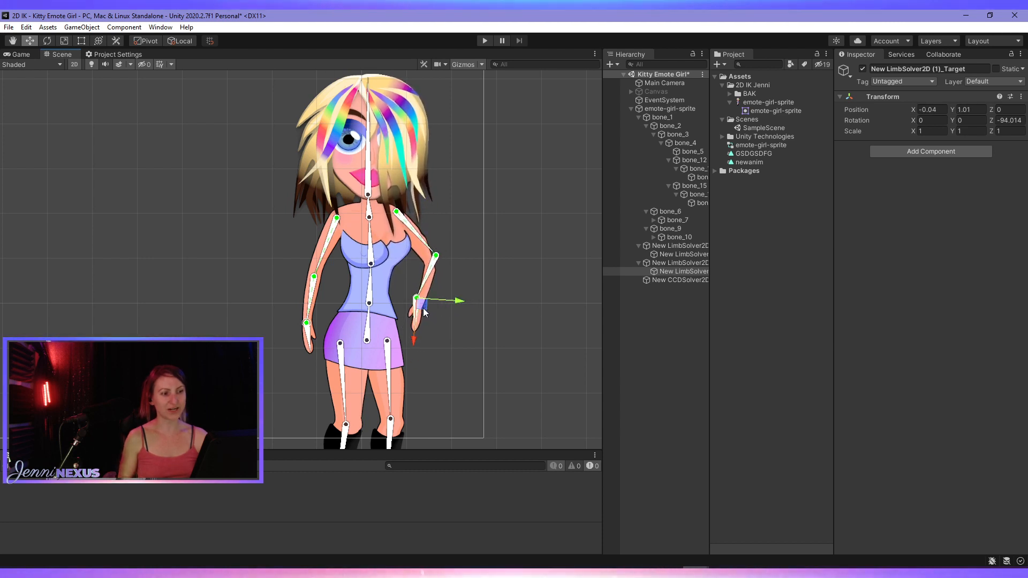
key("ctrl+z")
- Try moving New LimbSolver2D_Target (1) outward at the other wrist, and undo the move
left_click(311, 338)
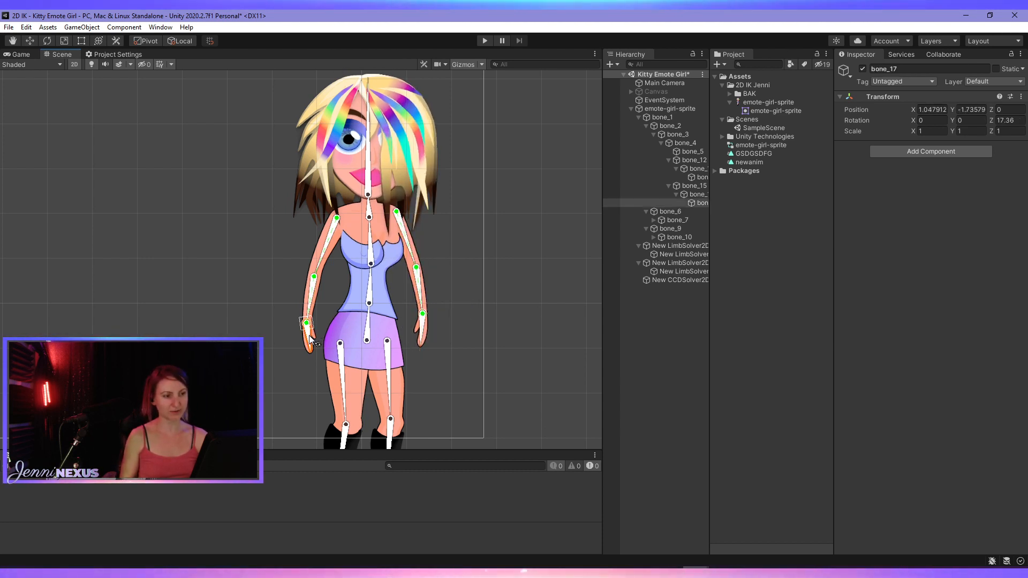
key("w")
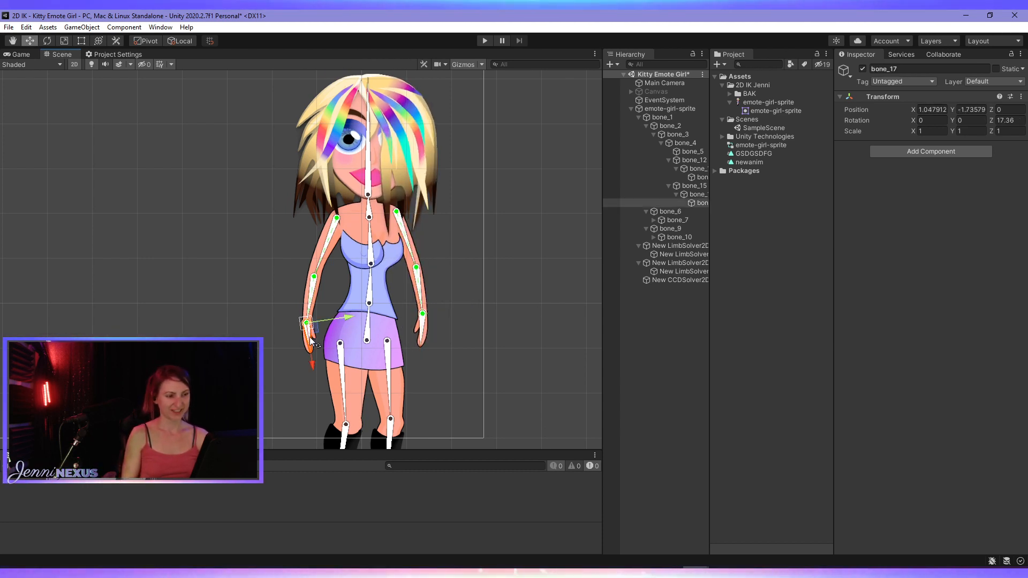
left_click(675, 271)
left_click(676, 254)
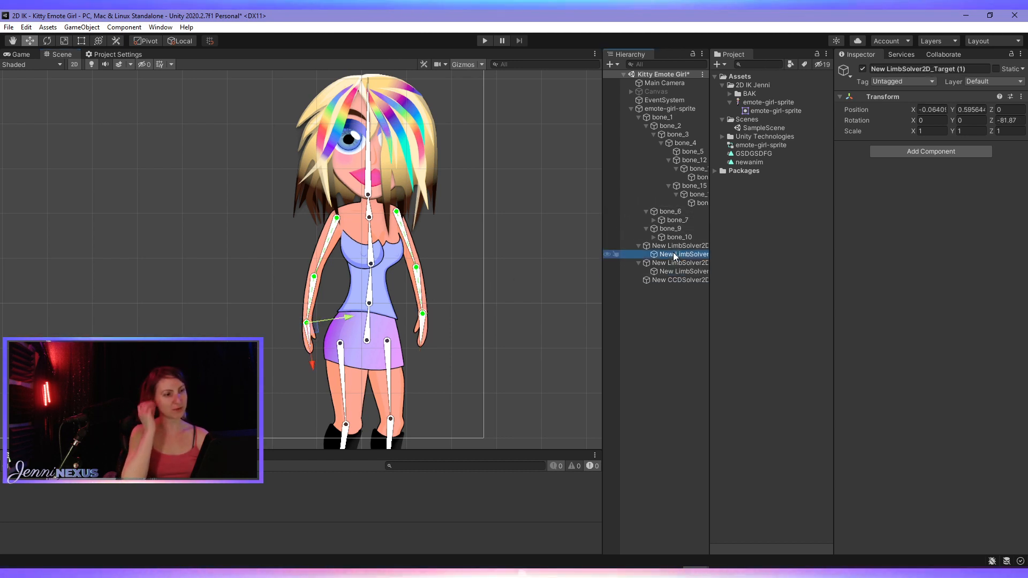
mouse_move(308, 323)
left_mouse_down()
mouse_move(294, 312)
mouse_move(288, 322)
left_mouse_up()
key("ctrl+z")
- Give New LimbSolver2D (2) the foot bone bone_11 as effector and create its target
middle_click_drag(394, 412, 334, 325)
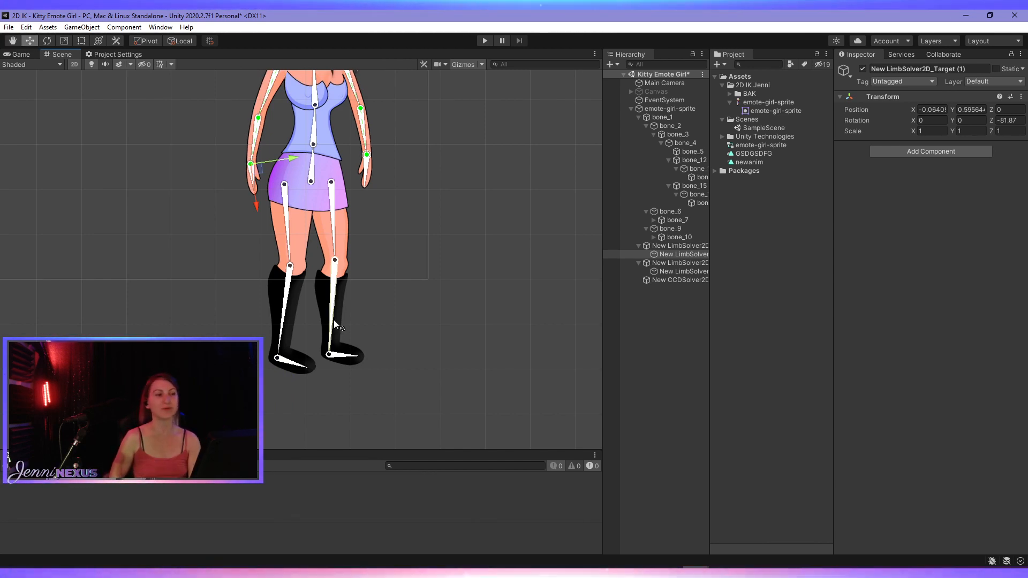
left_click(902, 227)
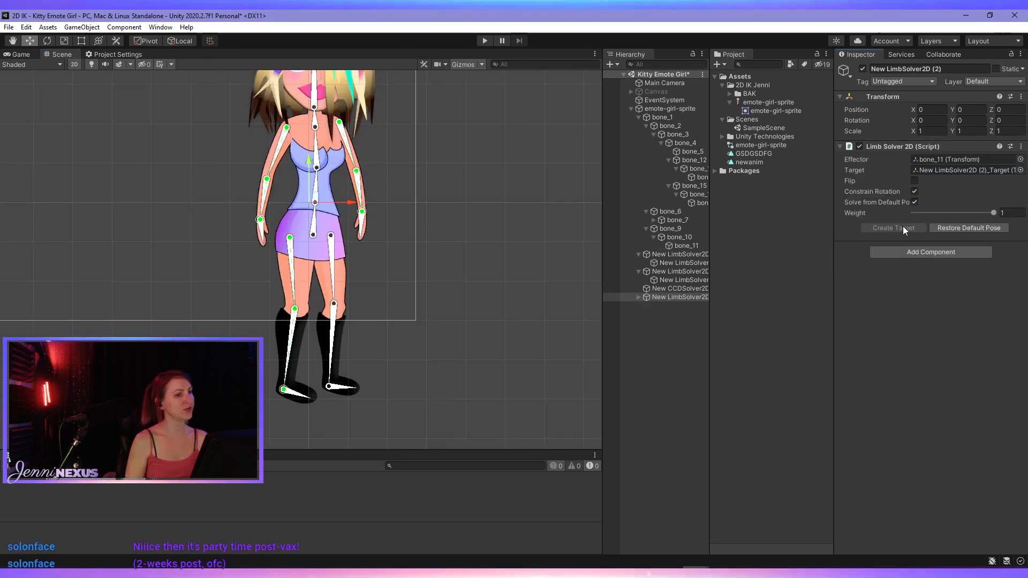
- Try bending the leg by moving New LimbSolver2D (2)_Target to about X -2.41, Y -4.06, and undo the move
left_click(638, 297)
left_click(666, 305)
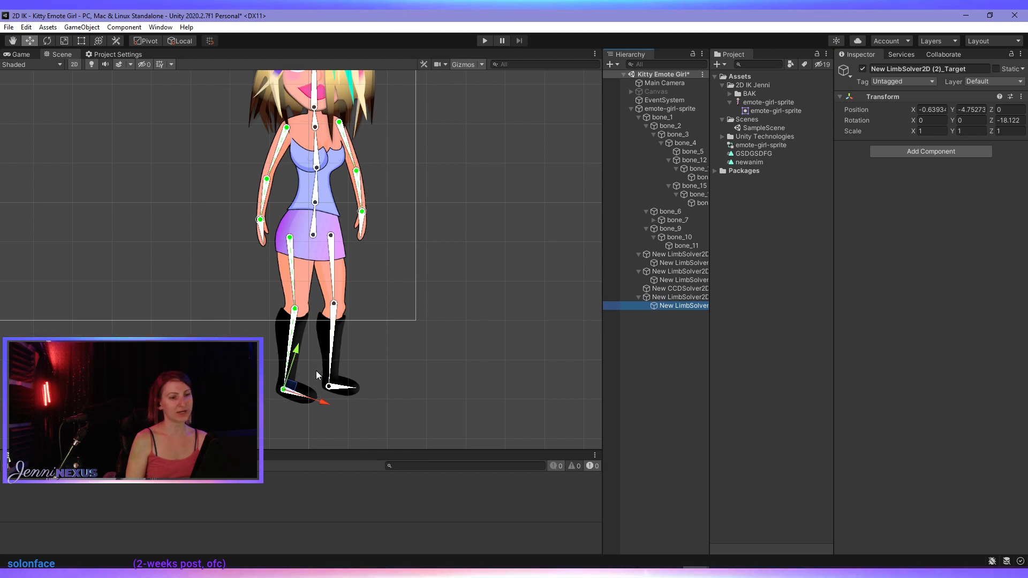
left_click_drag(293, 388, 225, 343)
key("ctrl+z")
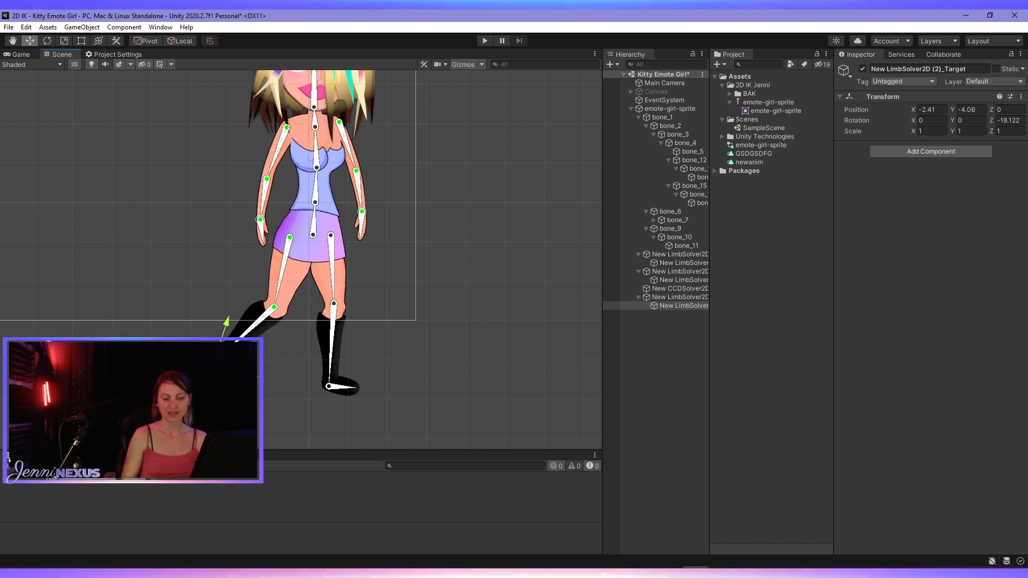
key("ctrl+z")
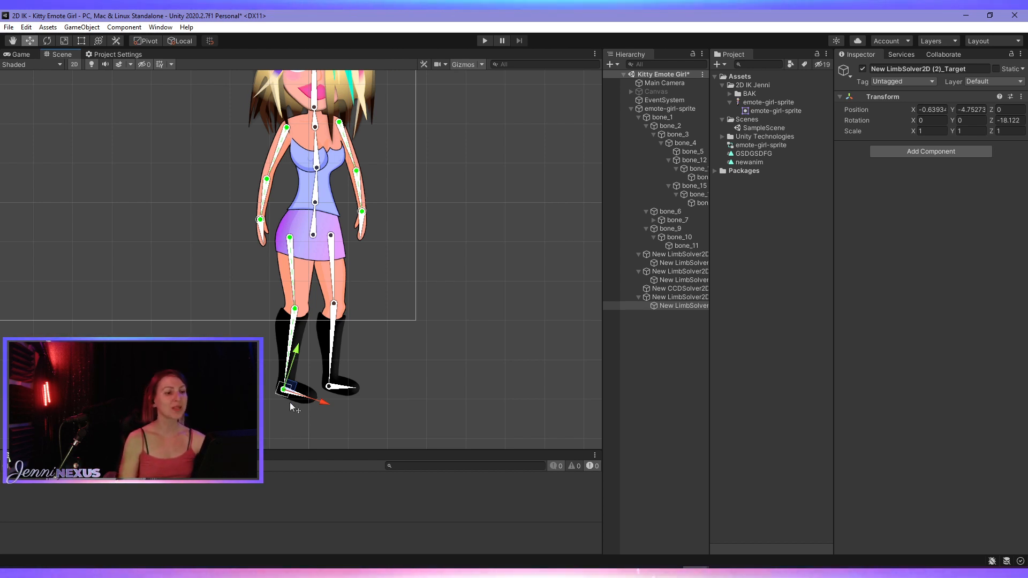
- Add another Limb solver to the IK Manager 2D of emote-girl-sprite, with bone_8 as effector and a newly created target
scroll(321, 368, "down", 4)
middle_click_drag(323, 349, 332, 328)
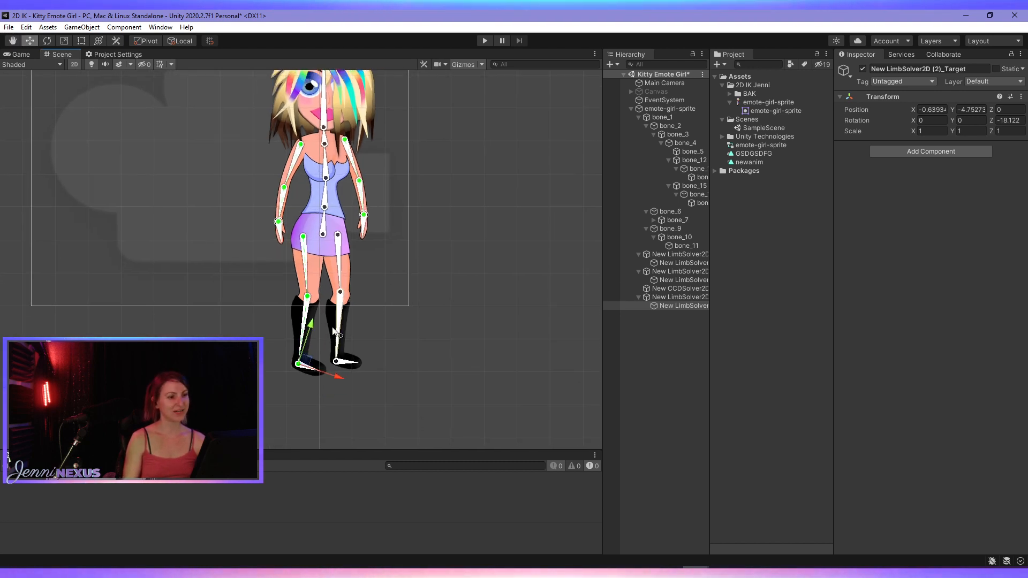
left_click(354, 366)
scroll(362, 272, "up", 2)
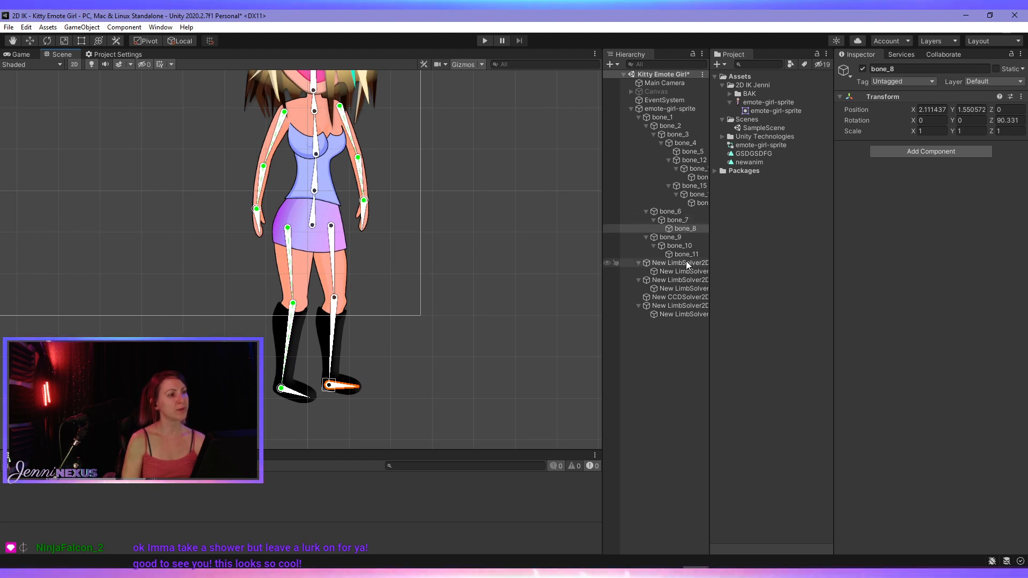
left_click(675, 111)
scroll(946, 332, "down", 5)
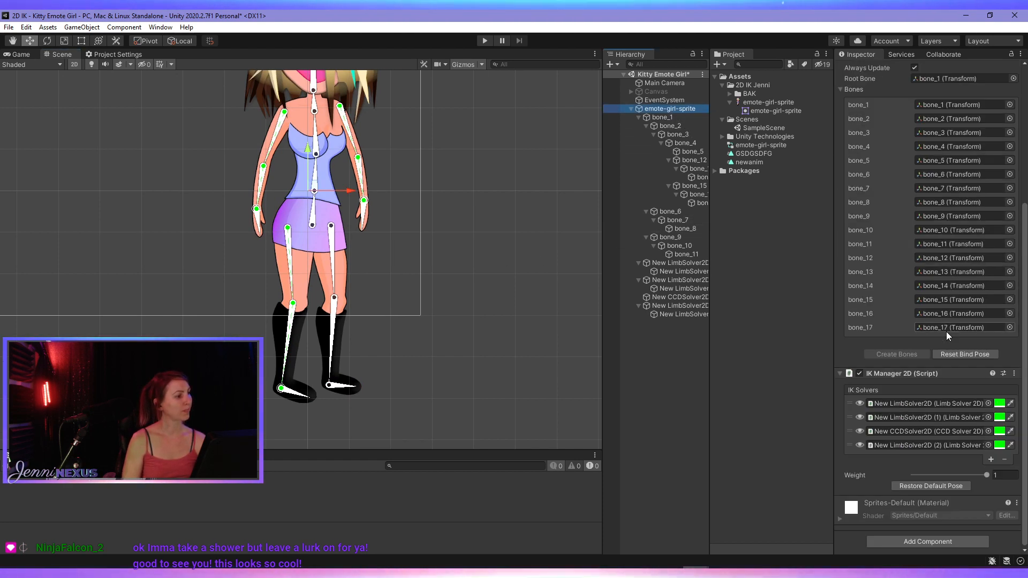
left_click(989, 459)
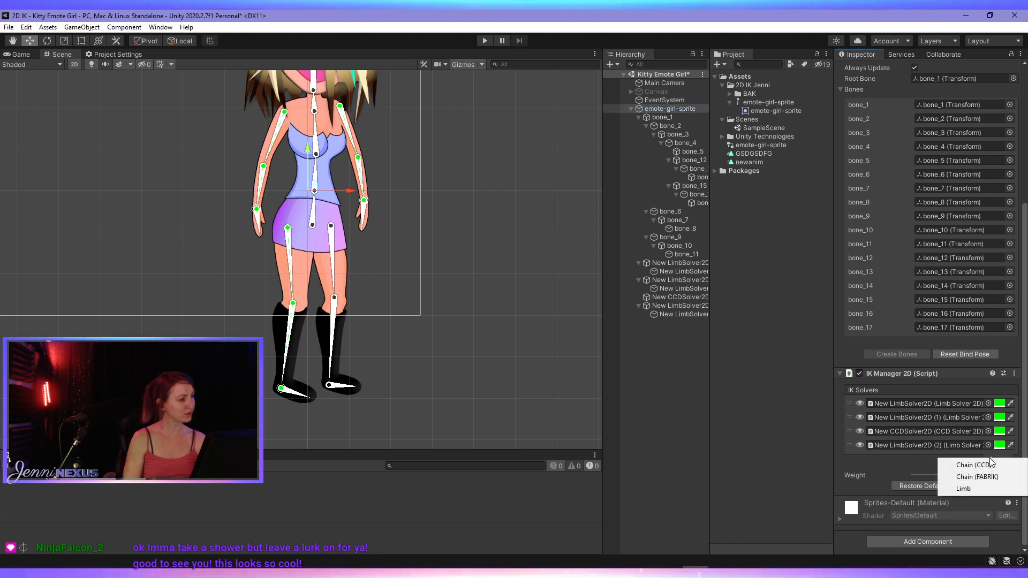
left_click(988, 484)
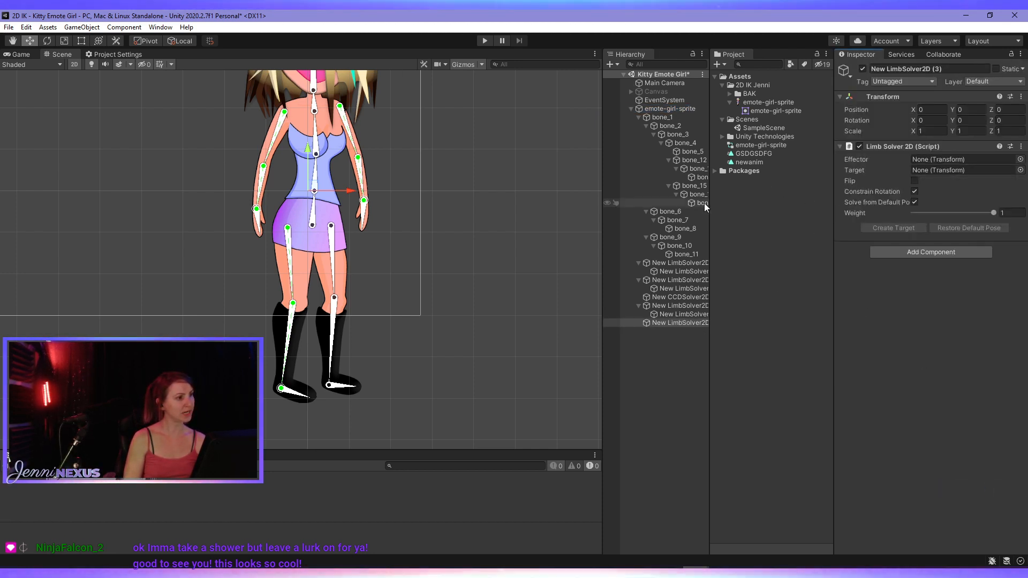
left_click_drag(690, 229, 932, 159)
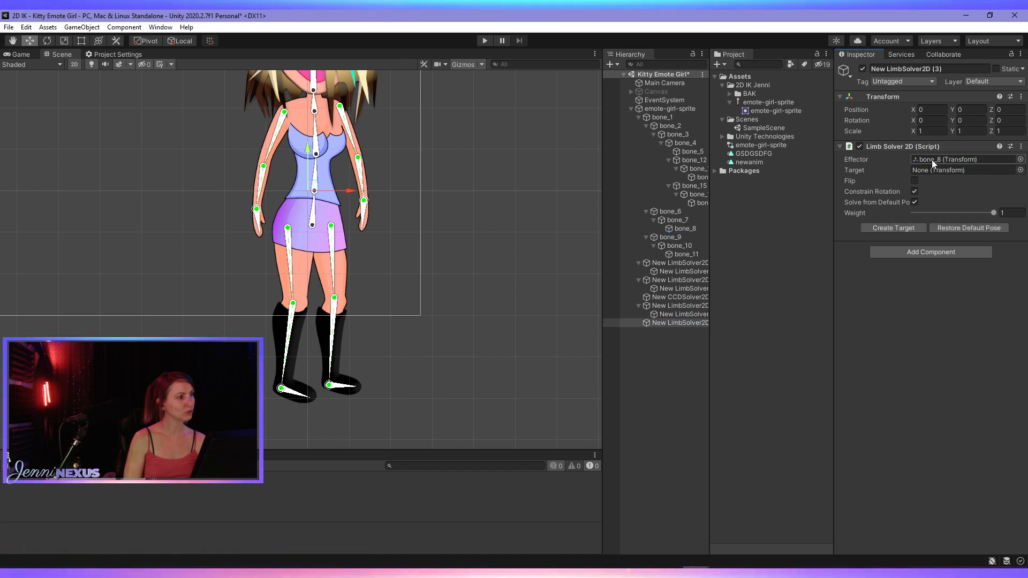
left_click(907, 228)
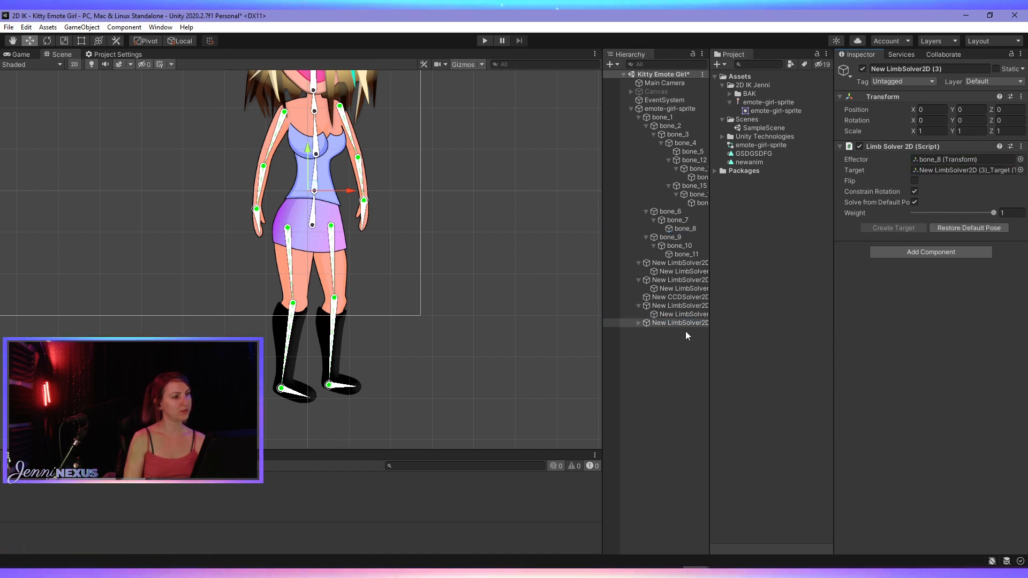
- Try moving New LimbSolver2D (3)_Target at the foot to about X 0.43, Y -4.6, and undo the move
left_click(638, 323)
left_click(669, 331)
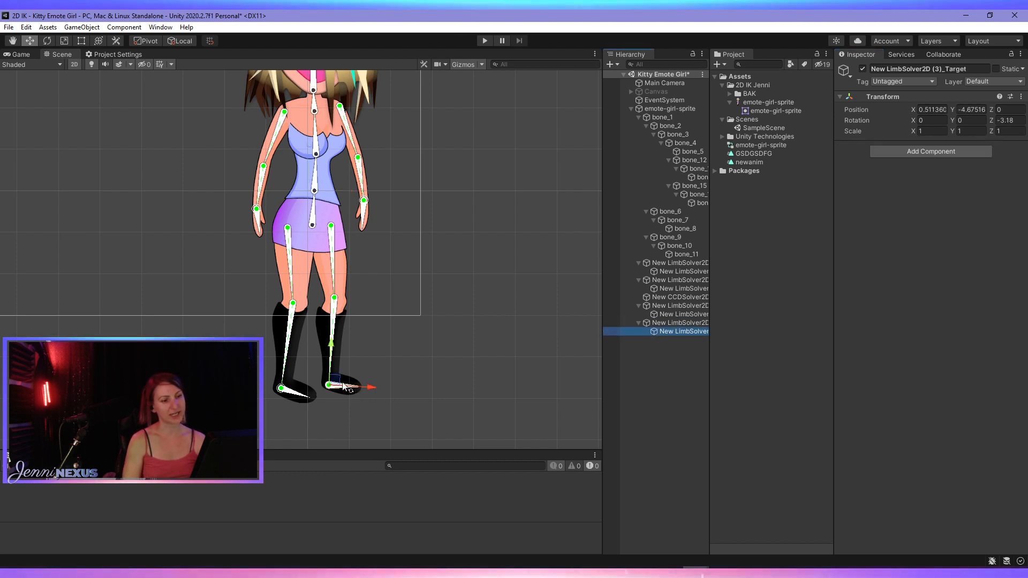
mouse_move(344, 385)
left_mouse_down()
mouse_move(354, 367)
mouse_move(332, 383)
mouse_move(346, 367)
mouse_move(334, 372)
mouse_move(345, 375)
mouse_move(342, 389)
mouse_move(345, 360)
mouse_move(324, 381)
mouse_move(345, 368)
mouse_move(336, 381)
left_mouse_up()
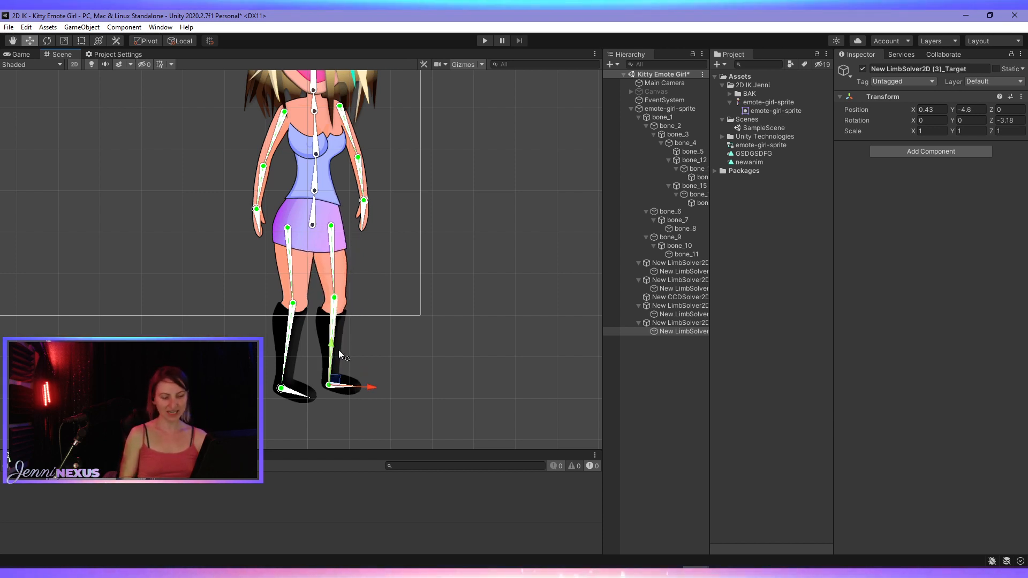
scroll(355, 249, "down", 3)
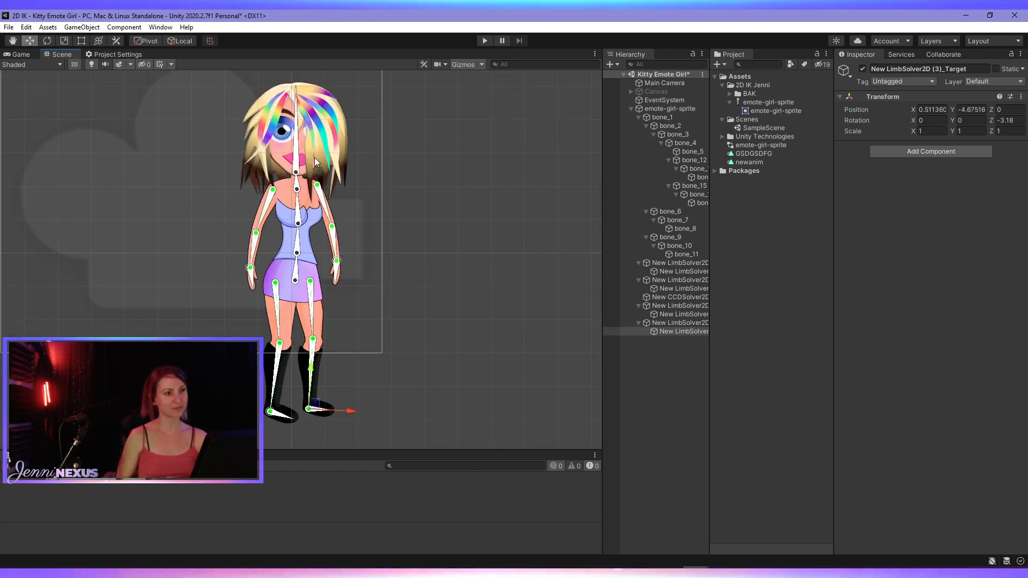
- Try bending the character's lower leg in the Sprite Editor's Skinning Editor, undo the pose, and close the editor
mouse_move(295, 151)
left_mouse_down()
mouse_move(304, 152)
mouse_move(291, 152)
mouse_move(295, 168)
left_mouse_up()
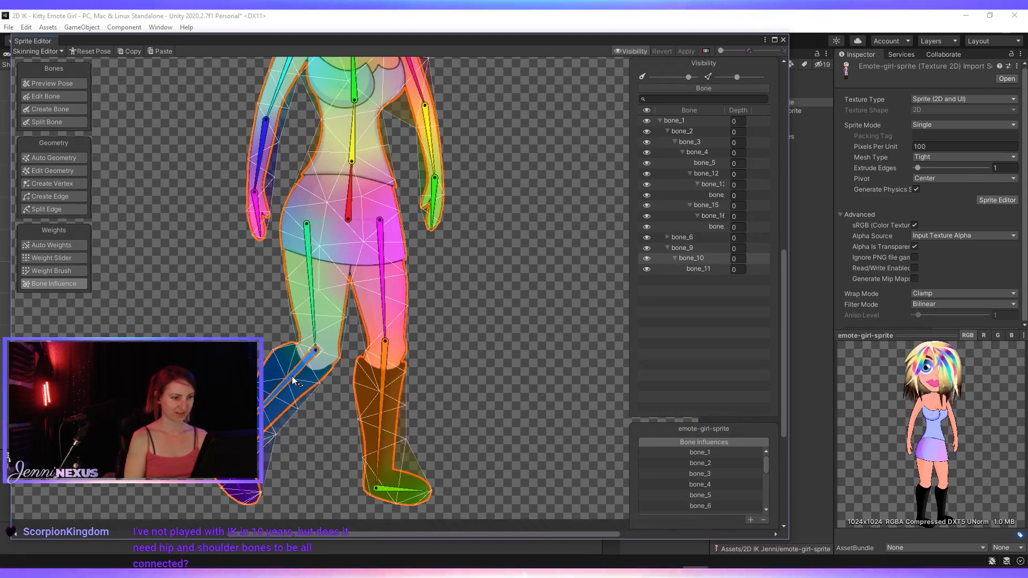
mouse_move(309, 310)
left_mouse_down()
mouse_move(283, 293)
mouse_move(304, 301)
left_mouse_up()
key("ctrl+z")
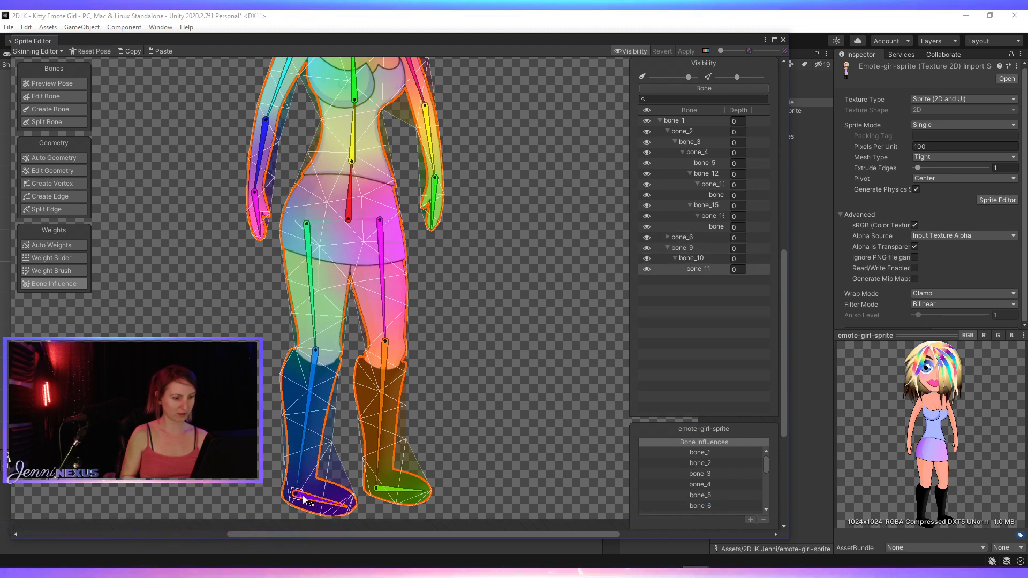
scroll(309, 238, "down", 6)
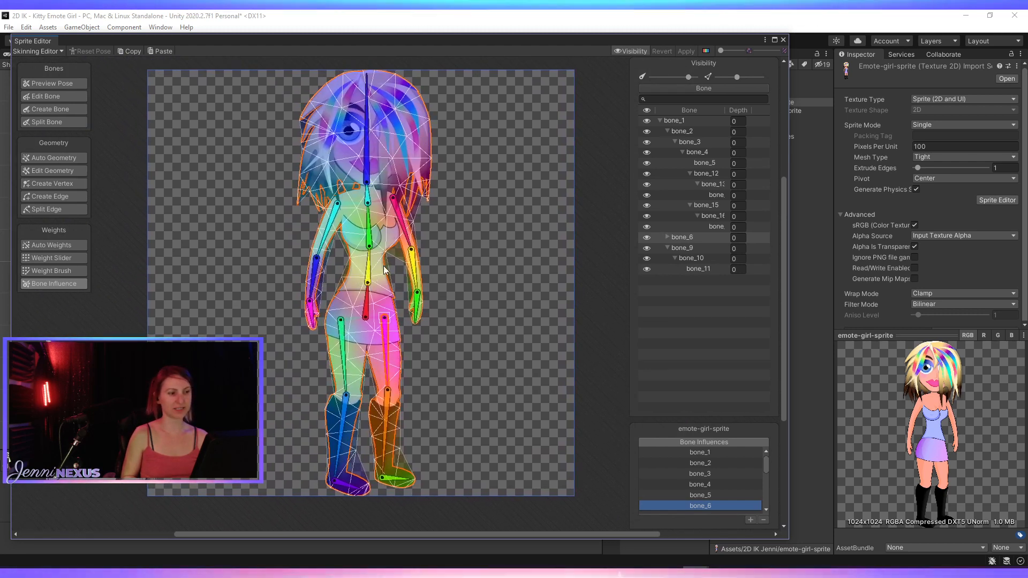
left_click(783, 40)
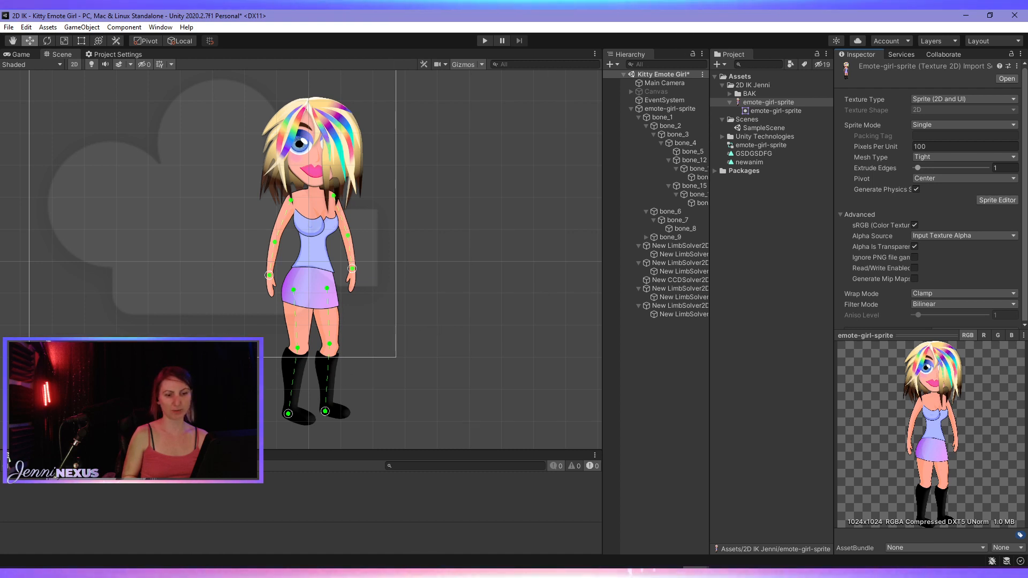
- Show the Animation window and select emote-girl-sprite as the object to animate
left_click(60, 454)
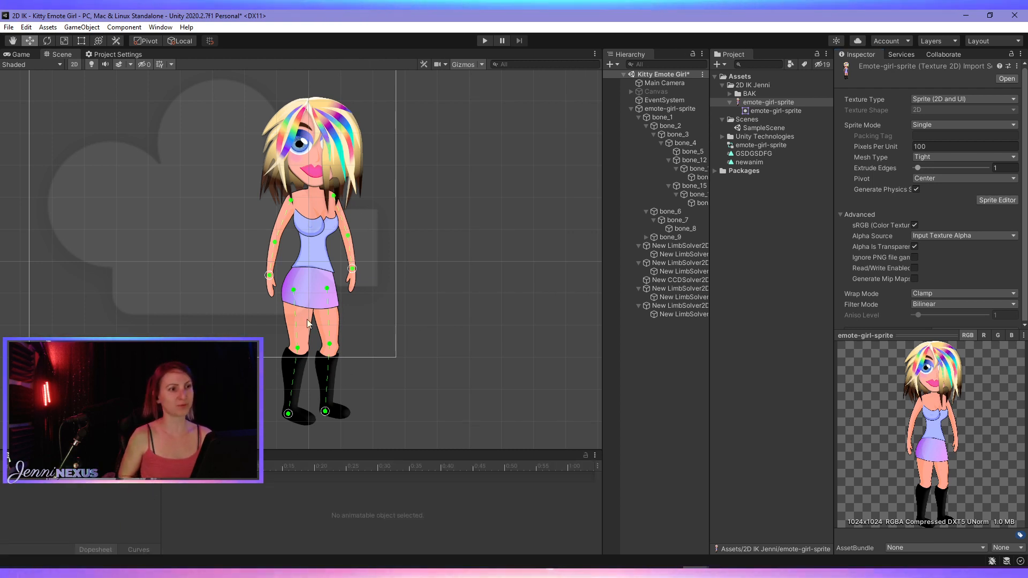
left_click(655, 110)
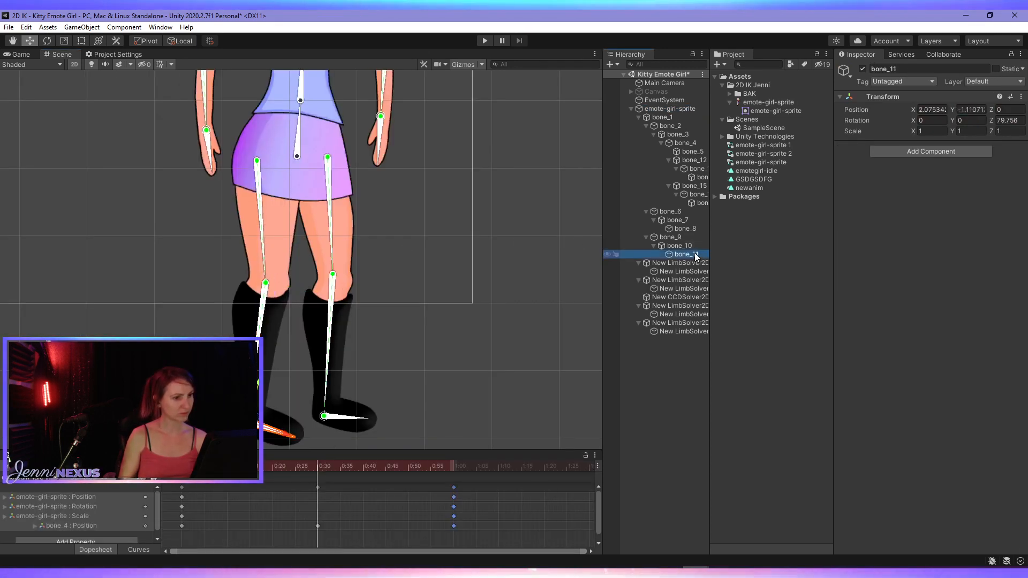
- Try moving the hip bone bone_9 at the 0:30 frame of the animation
left_click(687, 237)
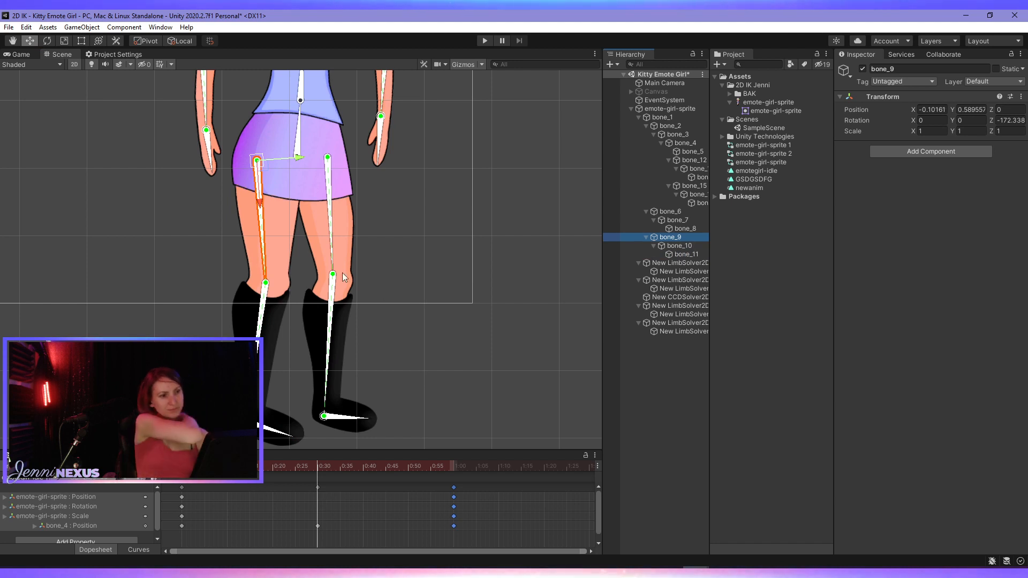
mouse_move(264, 169)
left_mouse_down()
mouse_move(274, 177)
mouse_move(262, 189)
left_mouse_up()
scroll(305, 211, "down", 2)
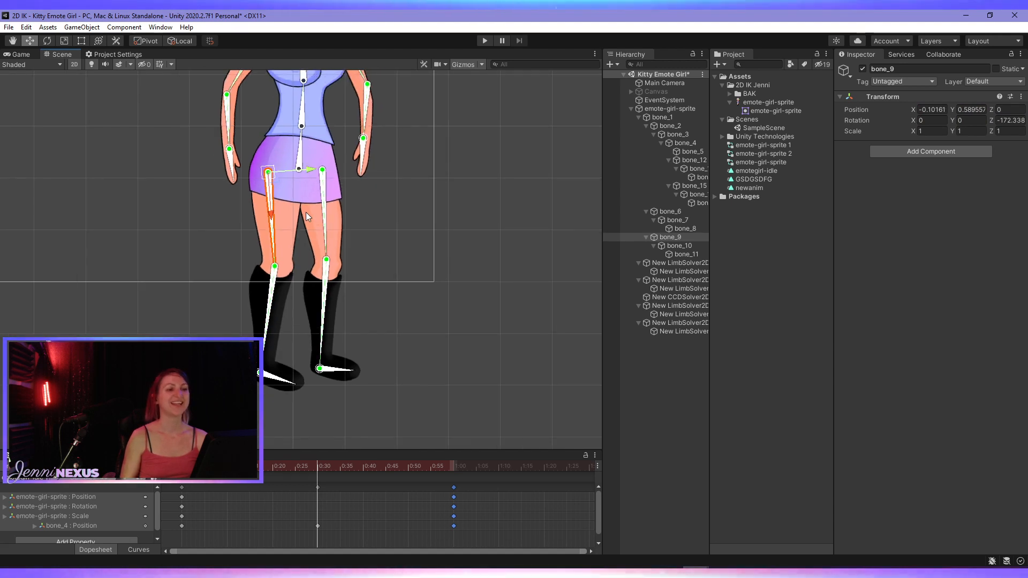
- Try small moves of the wrist target New LimbSolver2D_Target (1) at the 0:30 frame
scroll(306, 212, "up", 3)
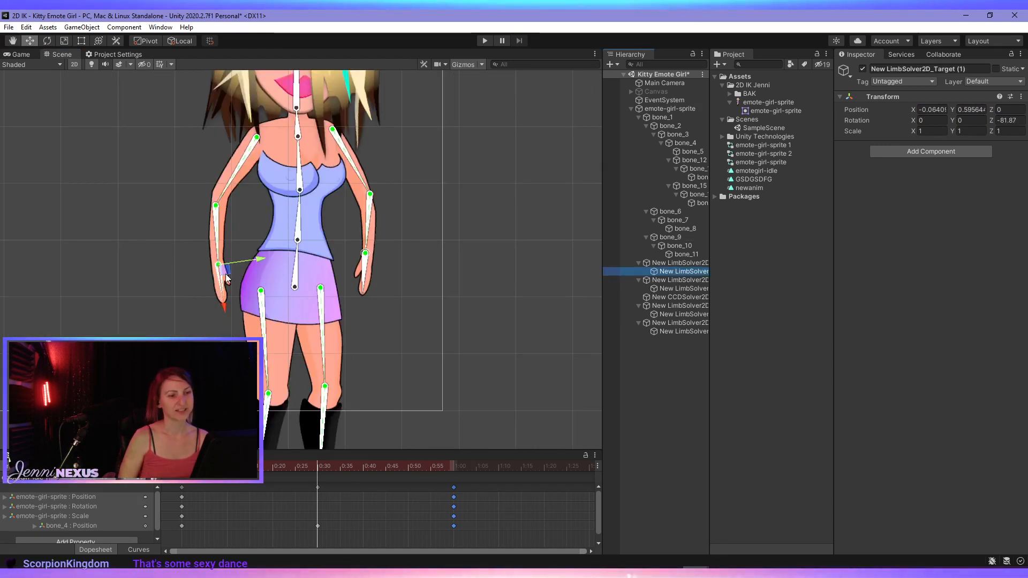
left_click_drag(225, 274, 220, 270)
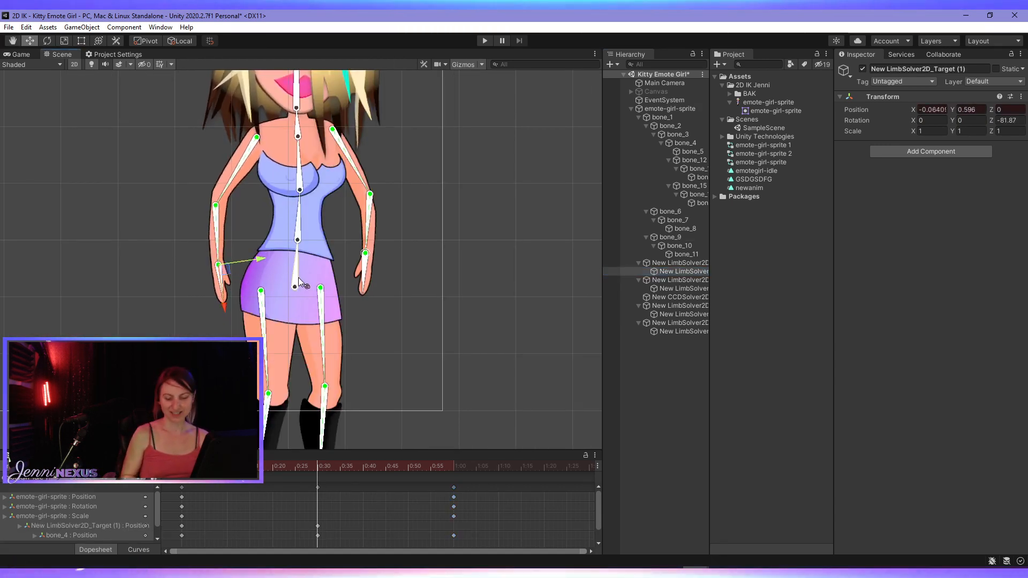
scroll(300, 282, "down", 2)
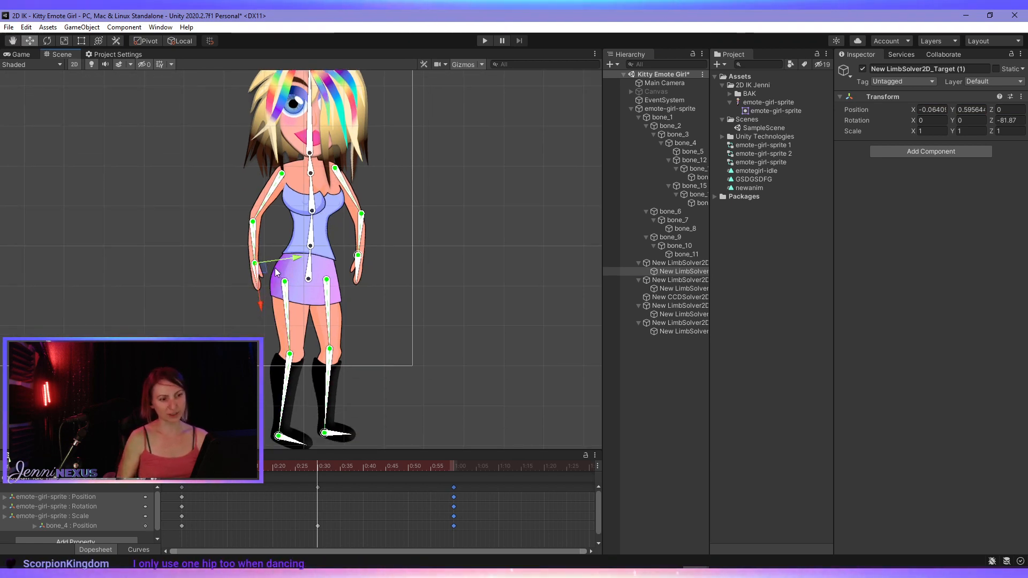
mouse_move(262, 268)
left_mouse_down()
mouse_move(231, 251)
mouse_move(268, 263)
mouse_move(268, 273)
left_mouse_up()
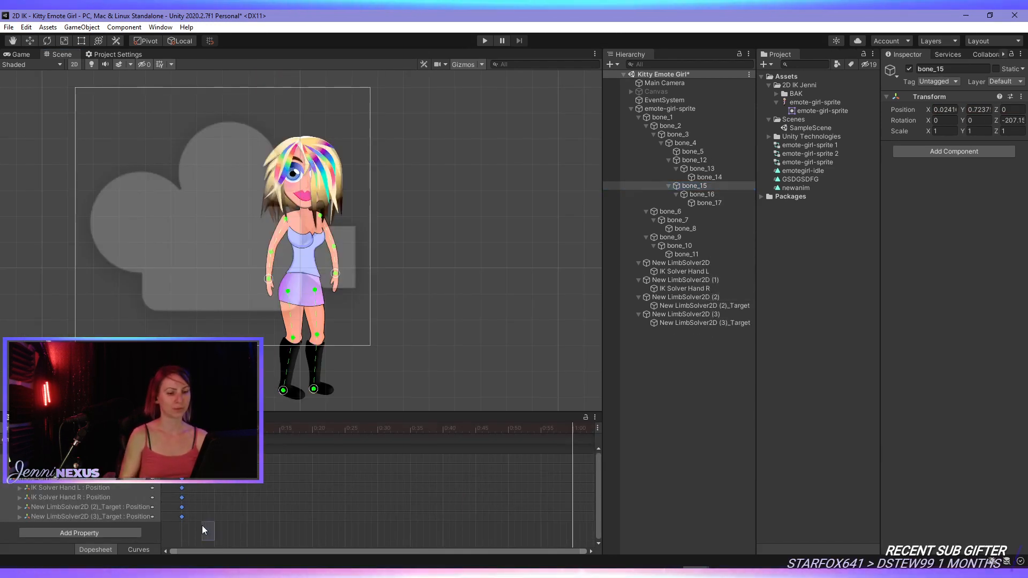
- Copy the first-frame keys of all animated properties and paste them at 1:00 in the timeline
left_click_drag(175, 450, 166, 445)
key("ctrl+c")
key("ctrl+v")
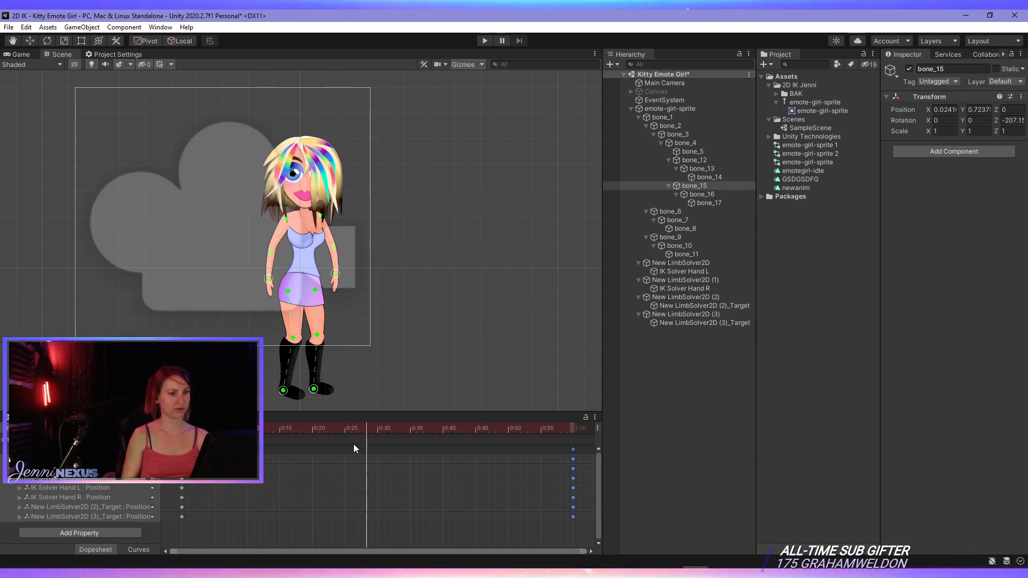
- At the 0:30 frame, key the two hand targets and lower the root bone bone_1 to about Y -0.89
left_click_drag(353, 444, 378, 436)
scroll(335, 320, "up", 3)
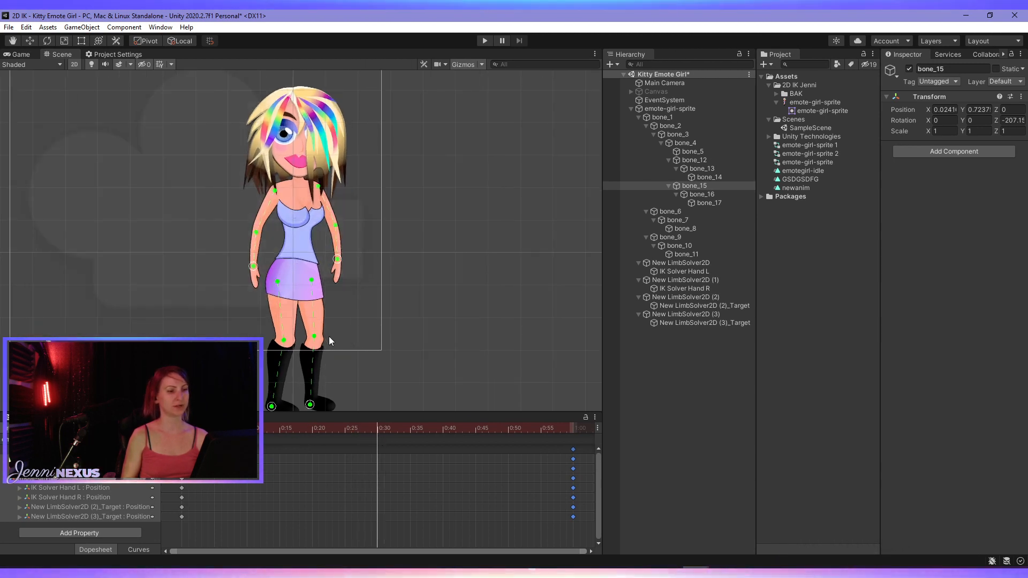
middle_click_drag(321, 375, 333, 326)
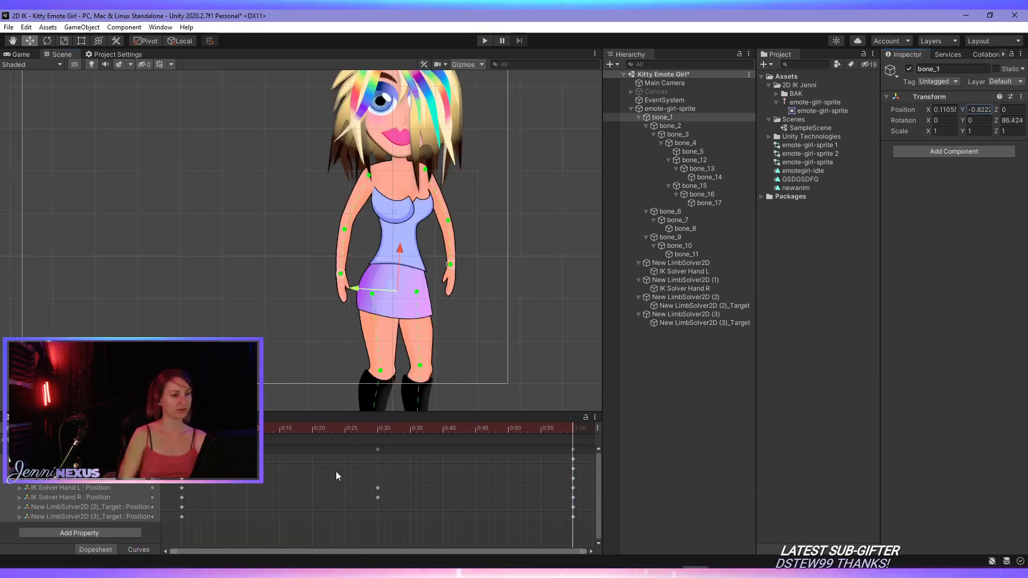
left_click(378, 432)
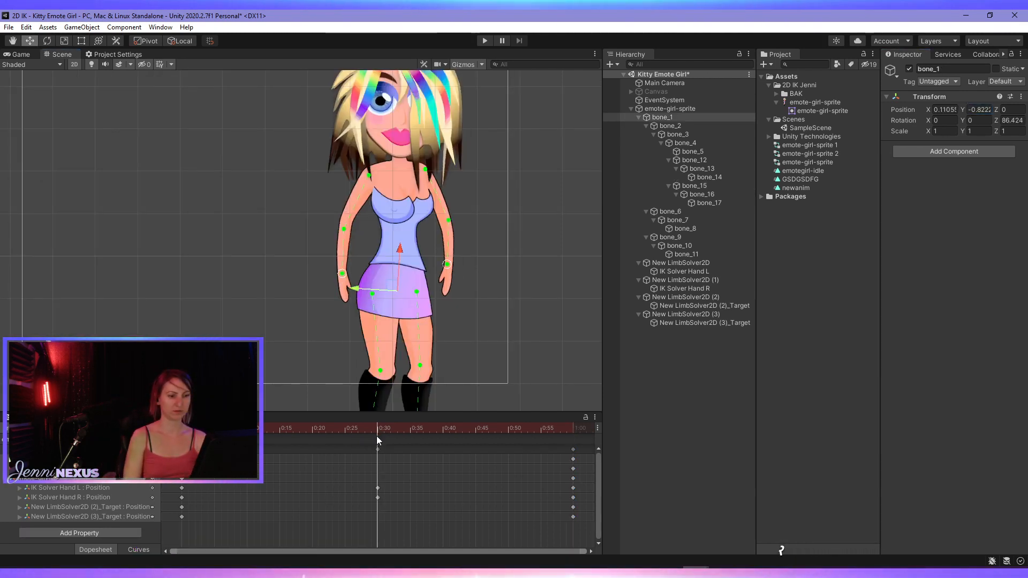
left_click_drag(399, 245, 401, 249)
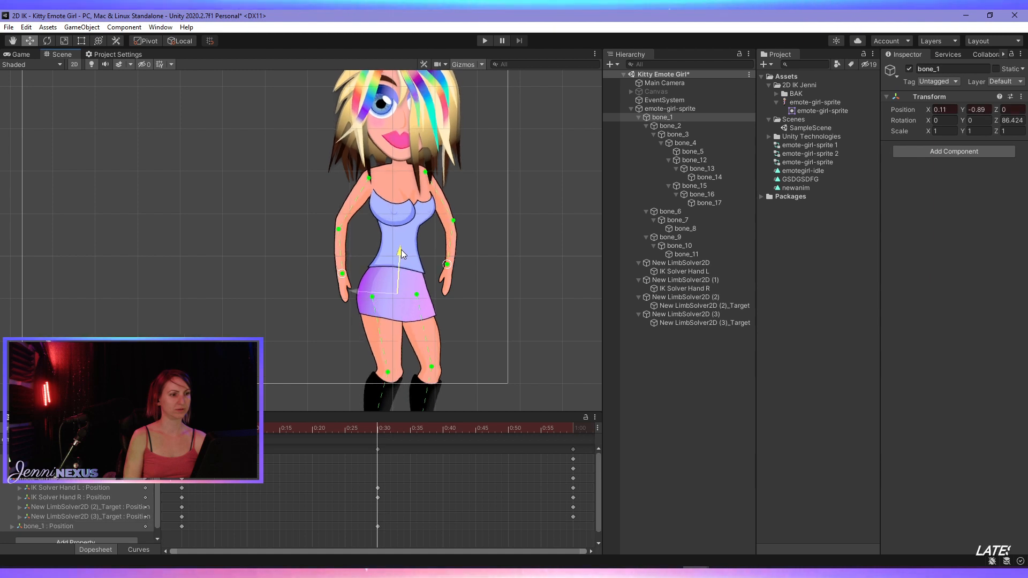
- Play the animation in the Scene view and examine how the body, arms and legs move through the loop
scroll(274, 493, "down", 2)
left_click(78, 428)
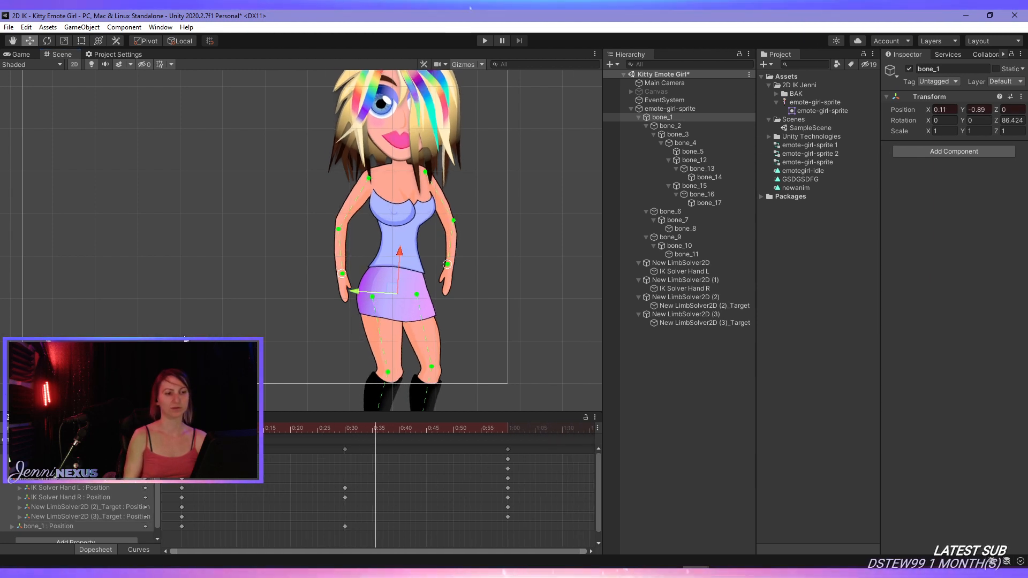
scroll(294, 255, "down", 8)
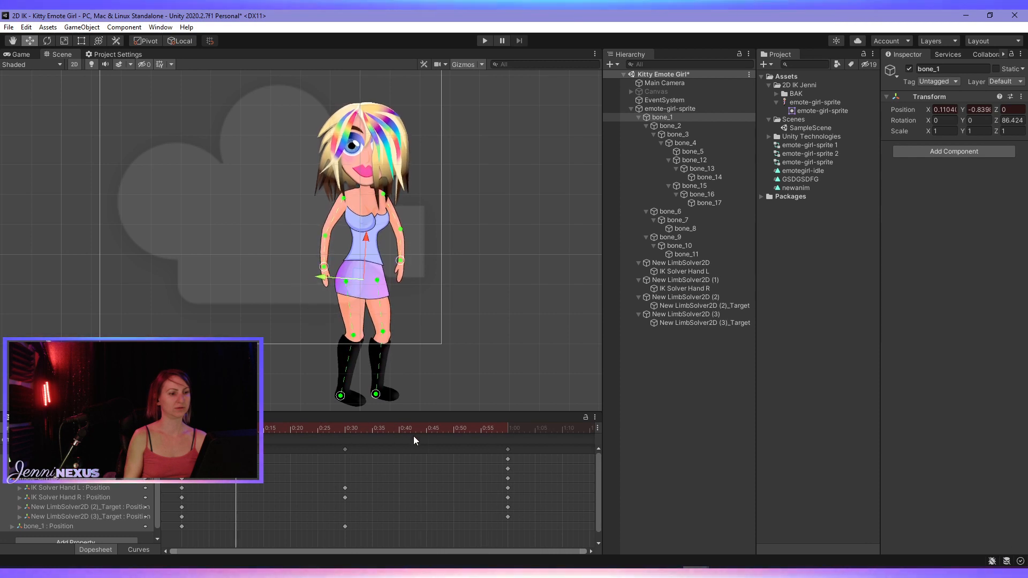
scroll(362, 378, "up", 1)
scroll(425, 281, "down", 2)
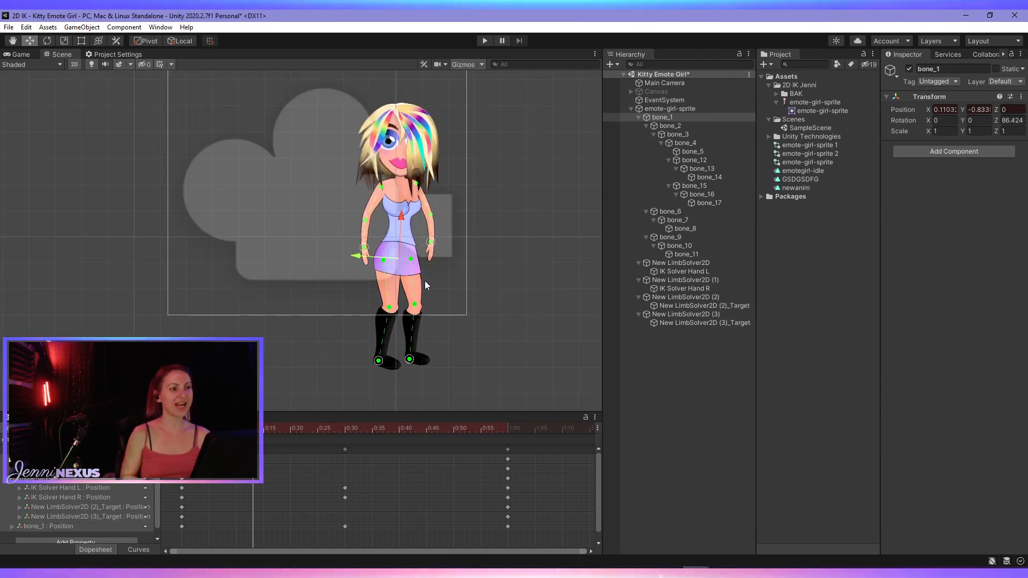
scroll(511, 323, "up", 3)
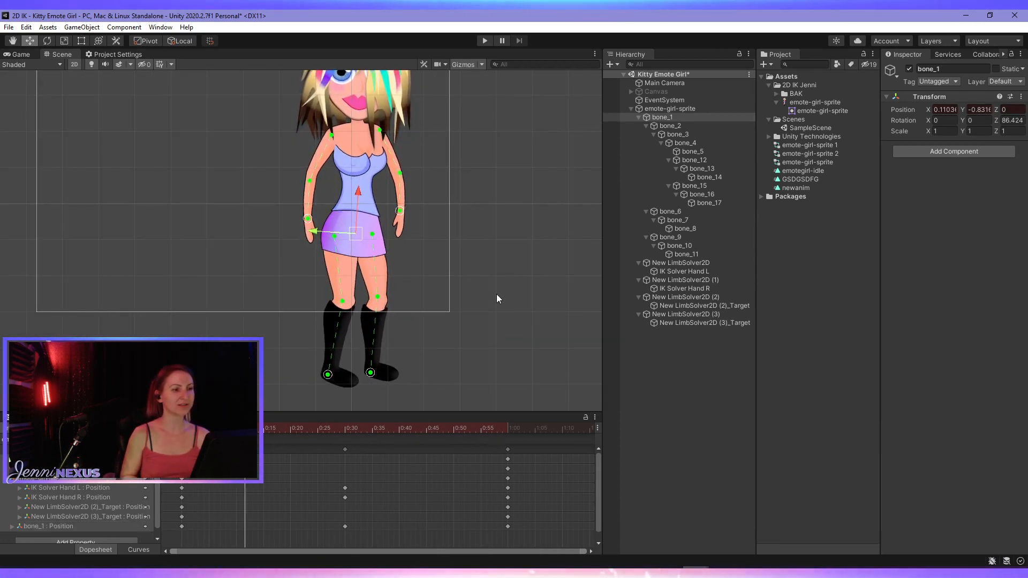
scroll(497, 300, "up", 3)
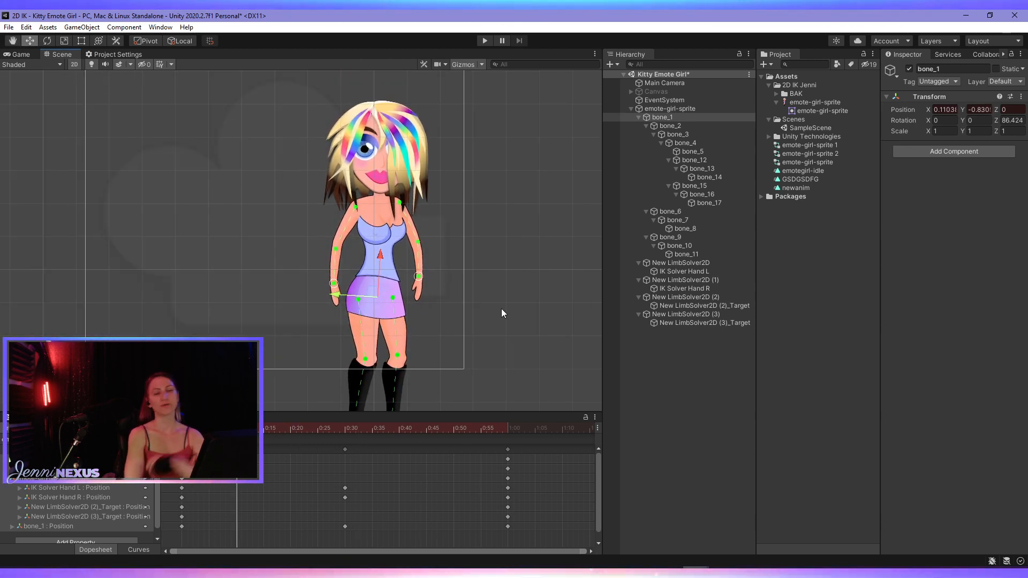
scroll(501, 311, "down", 2)
key("q")
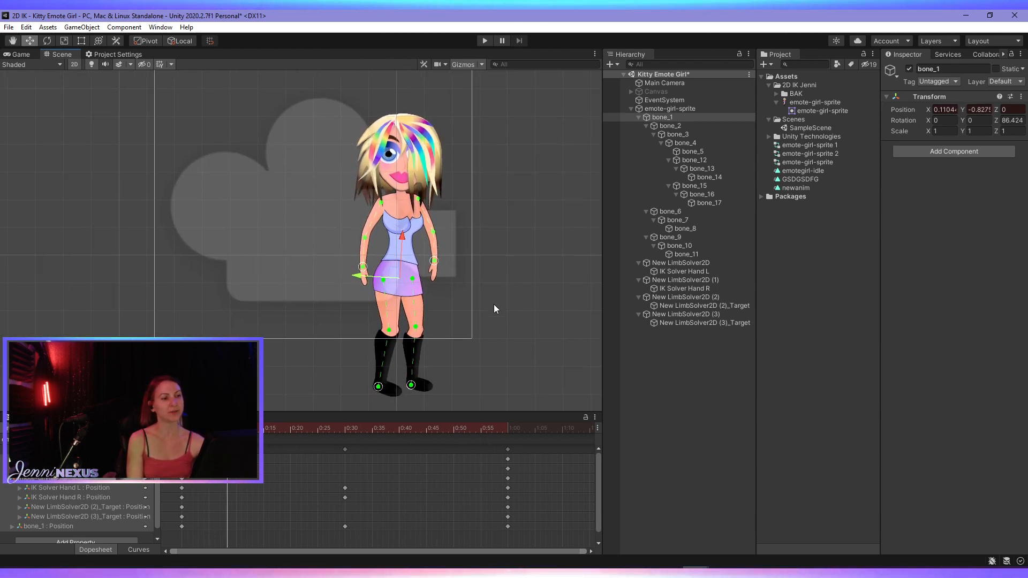
- Reduce the size of the 3D icons in the Scene view's gizmo settings to shrink the camera icon
left_click(483, 65)
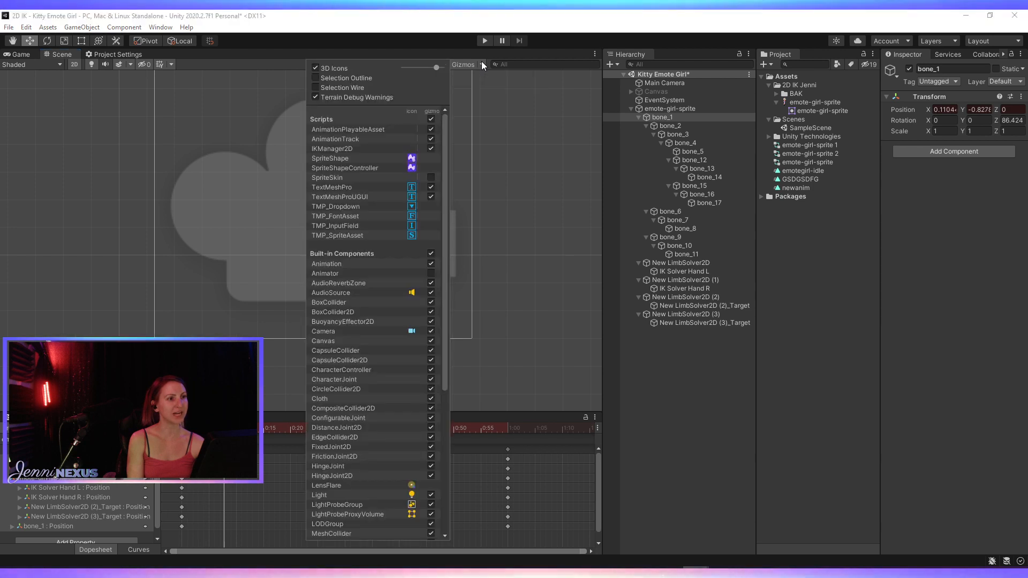
left_click(431, 68)
left_click_drag(431, 66, 416, 66)
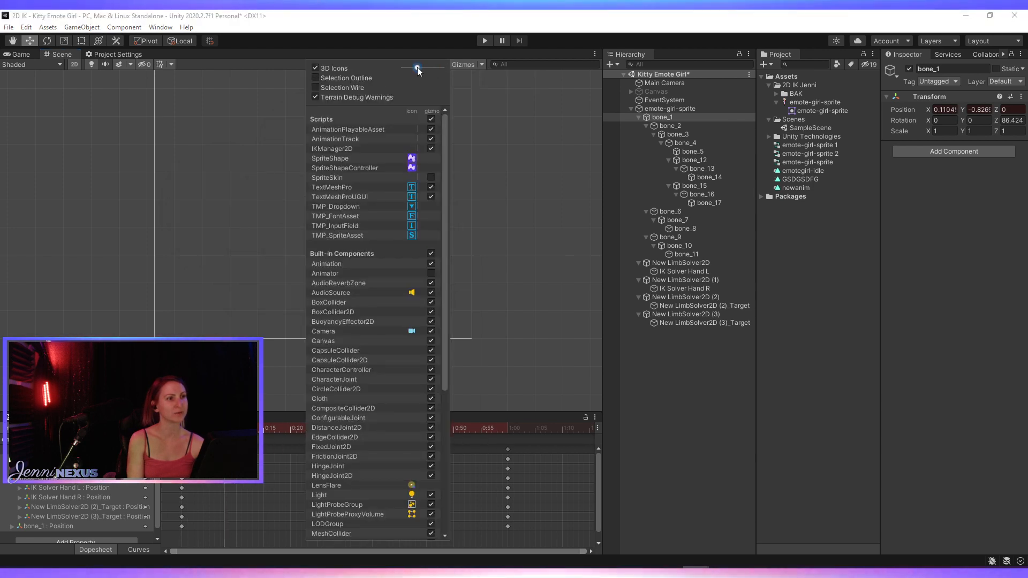
left_click(501, 102)
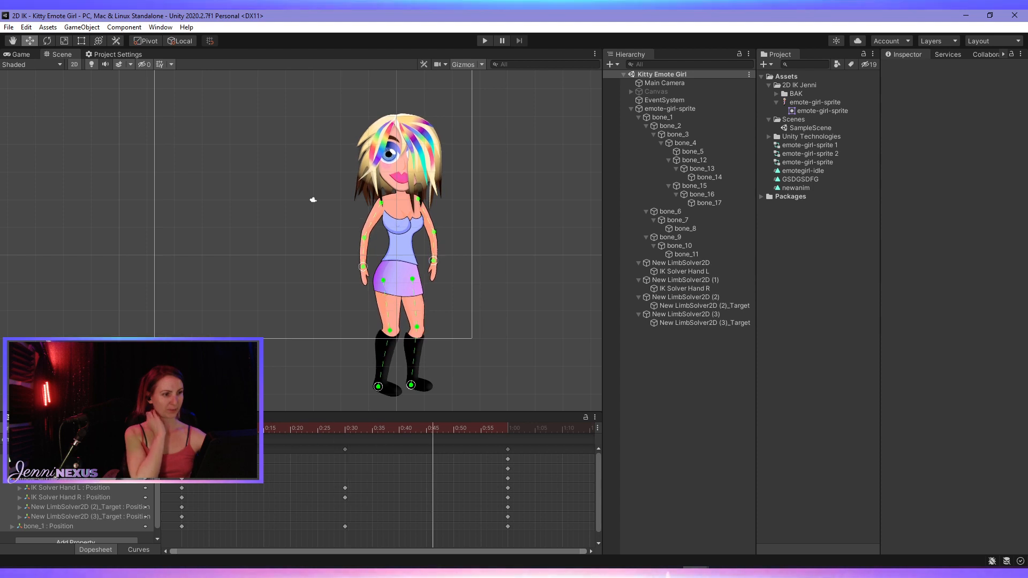
- Examine the playing animation closely at the character's torso and at full-body view
scroll(428, 211, "up", 4)
scroll(380, 244, "up", 6)
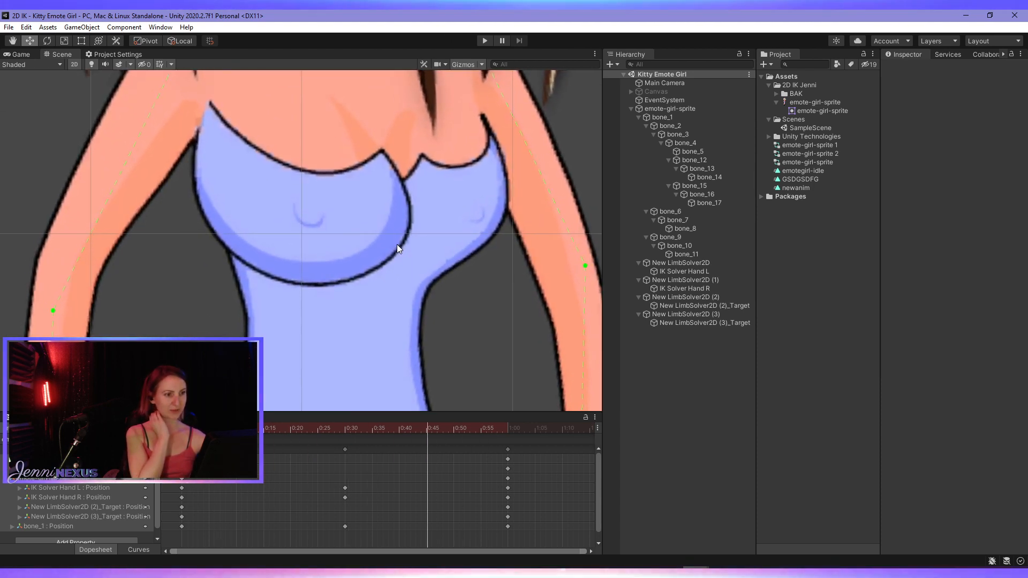
scroll(384, 294, "down", 2)
scroll(374, 321, "down", 6)
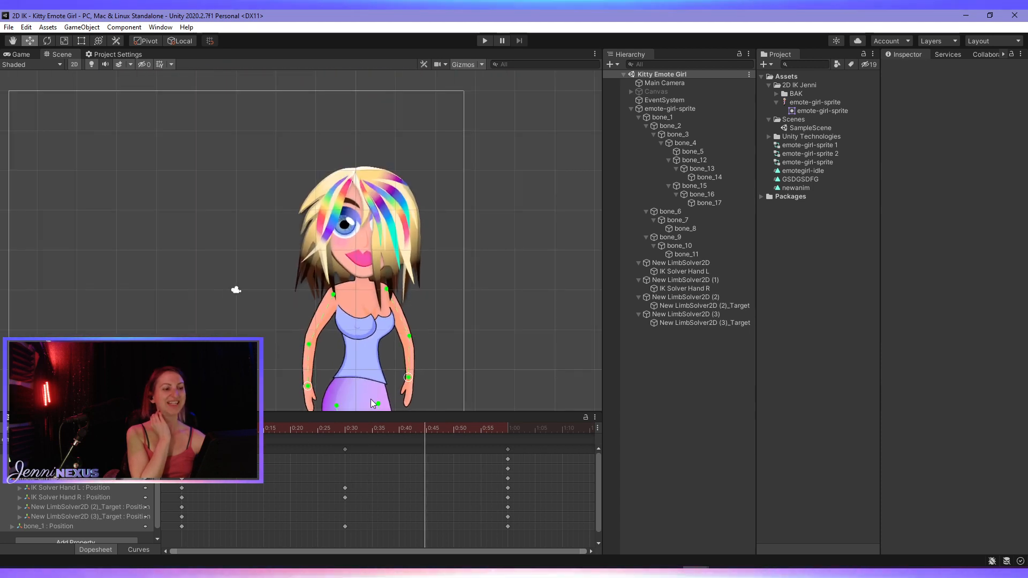
middle_click_drag(455, 347, 480, 221)
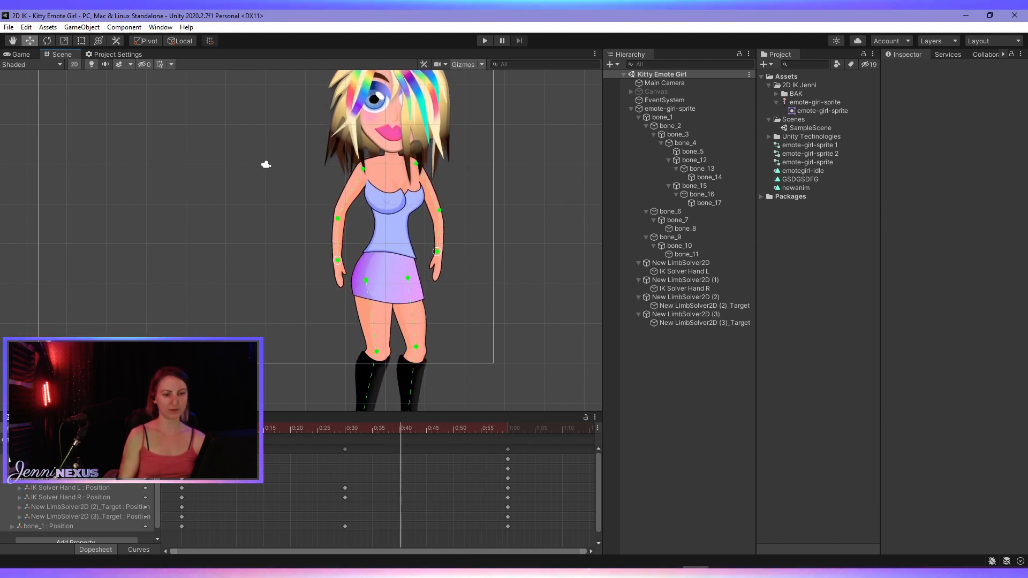
scroll(358, 217, "down", 2)
middle_click_drag(359, 193, 397, 219)
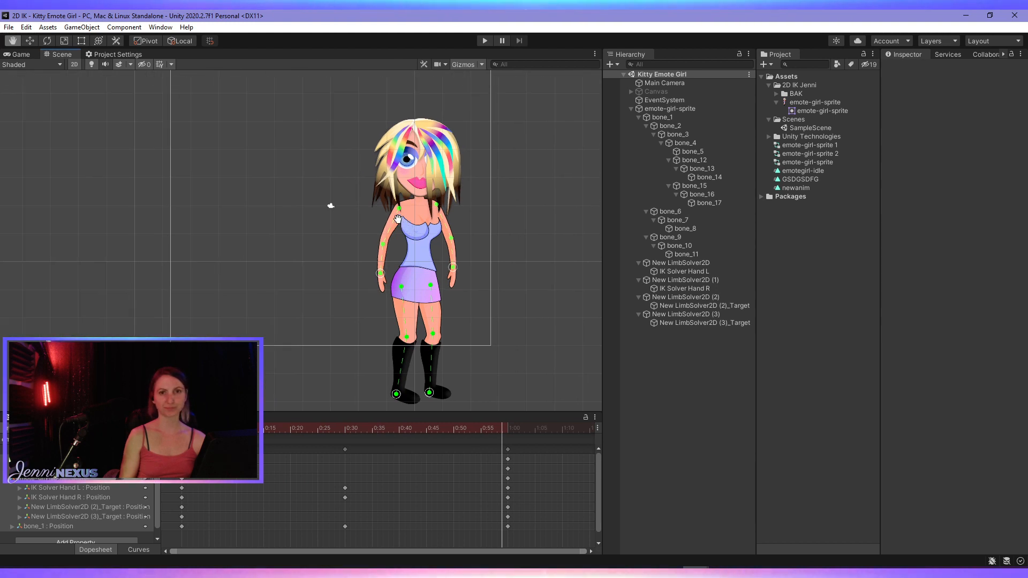
middle_click_drag(397, 219, 398, 220)
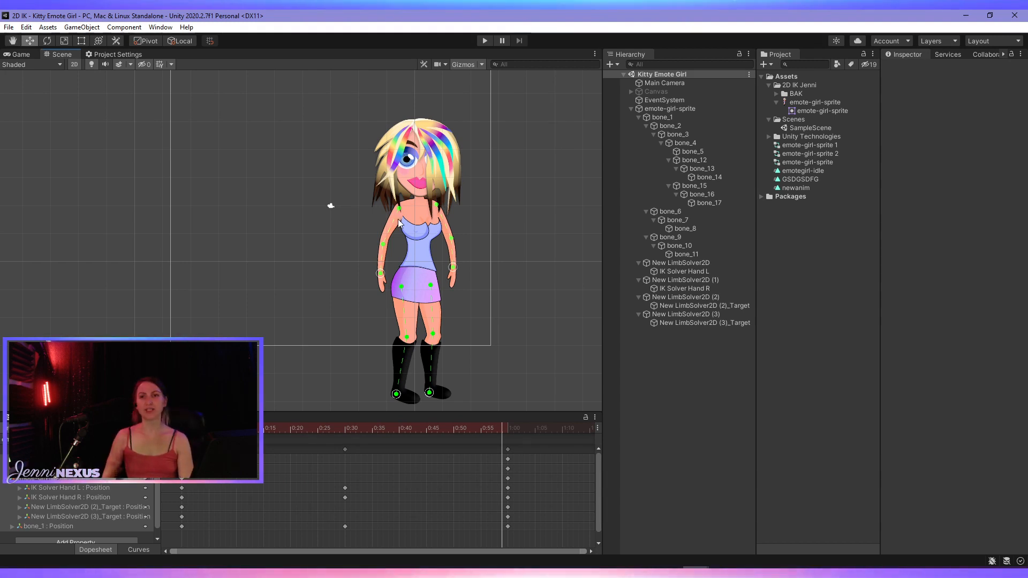